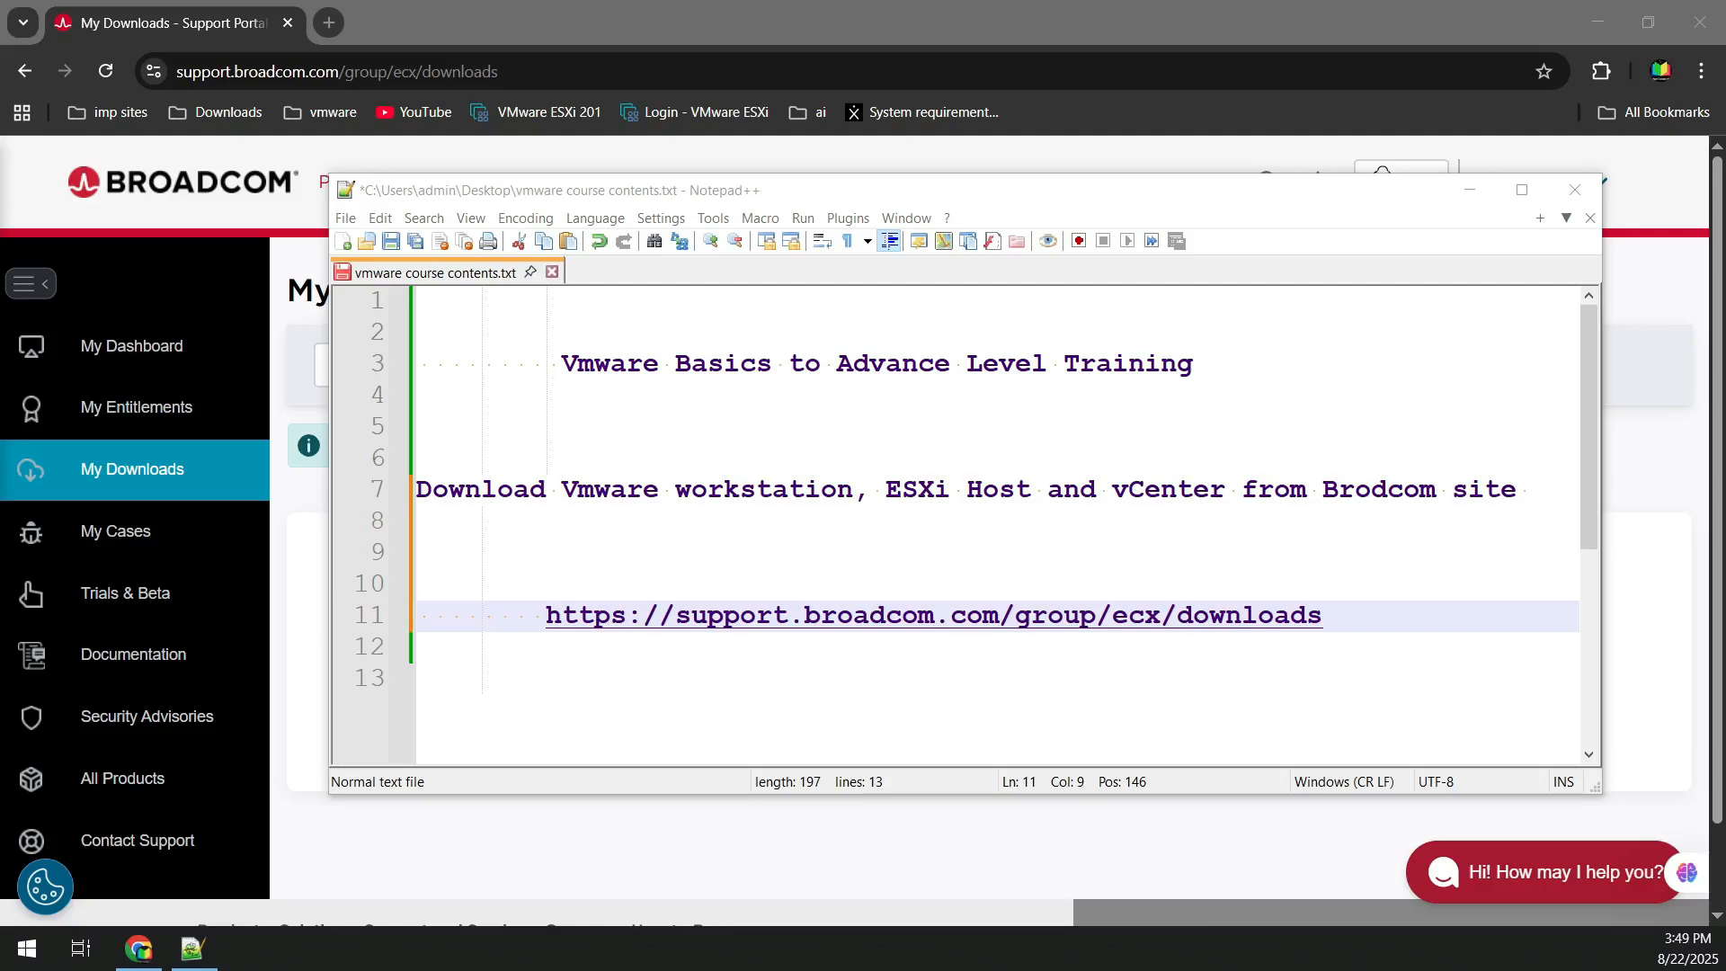
Bring the Broadcom support portal forward and open VMware Workstation Pro from the free software downloads
click(257, 144)
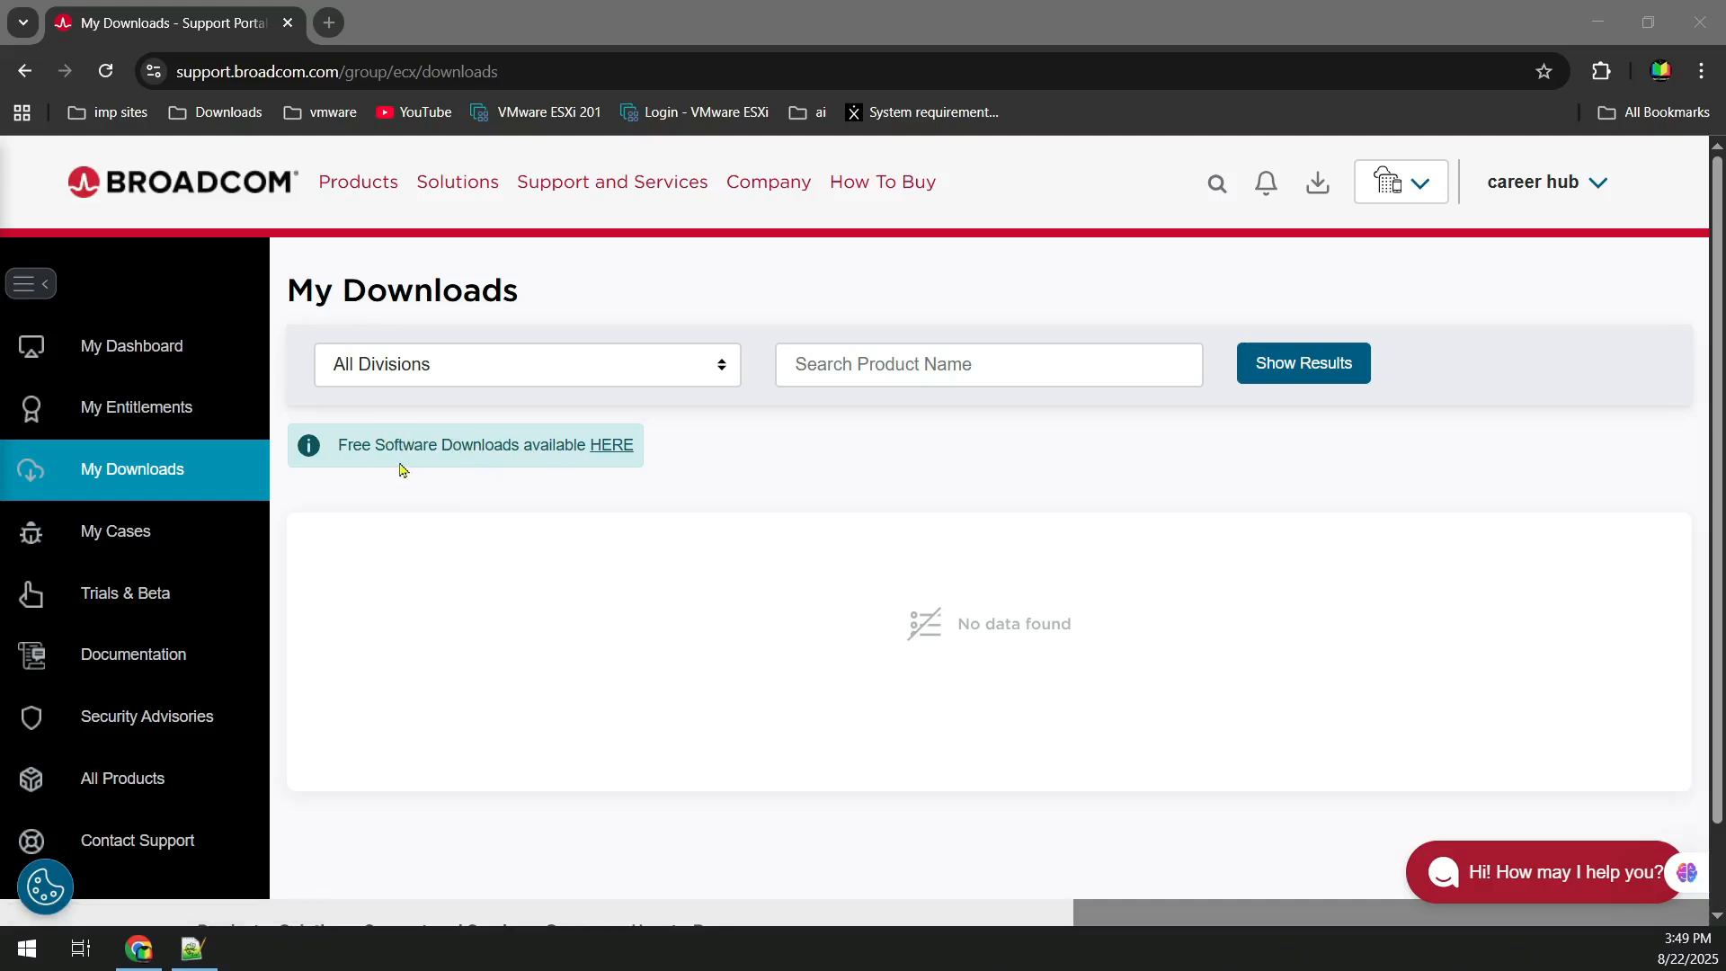
click(605, 458)
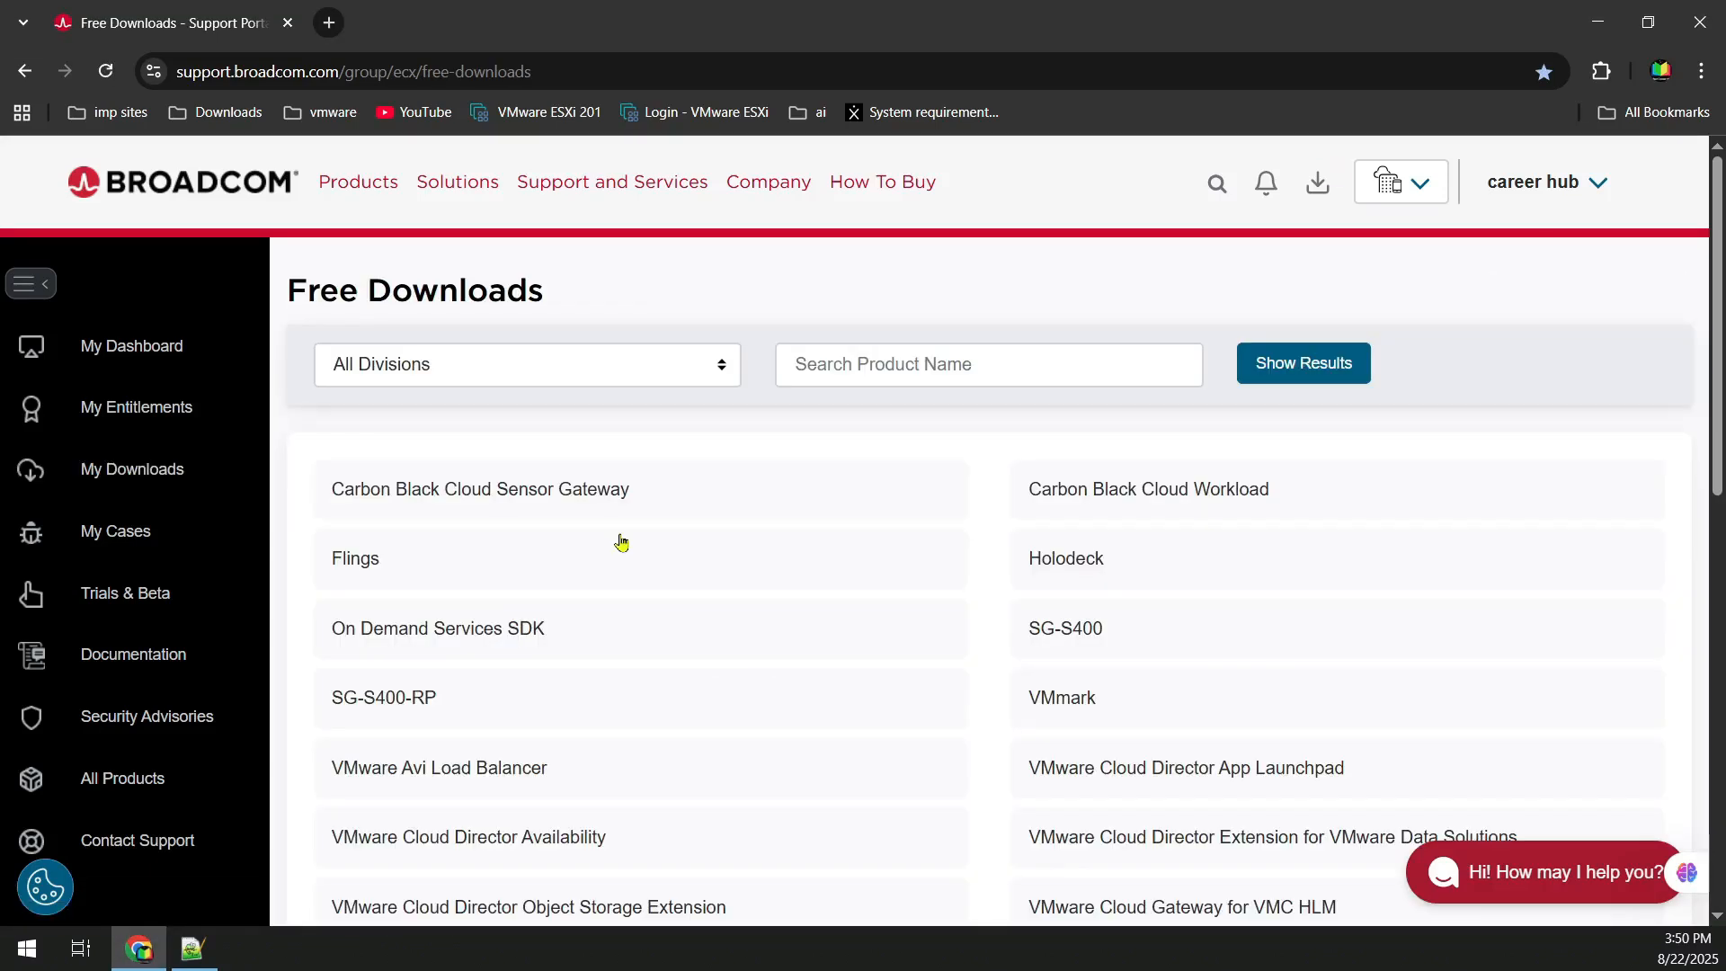
scroll(620, 543, down, 10)
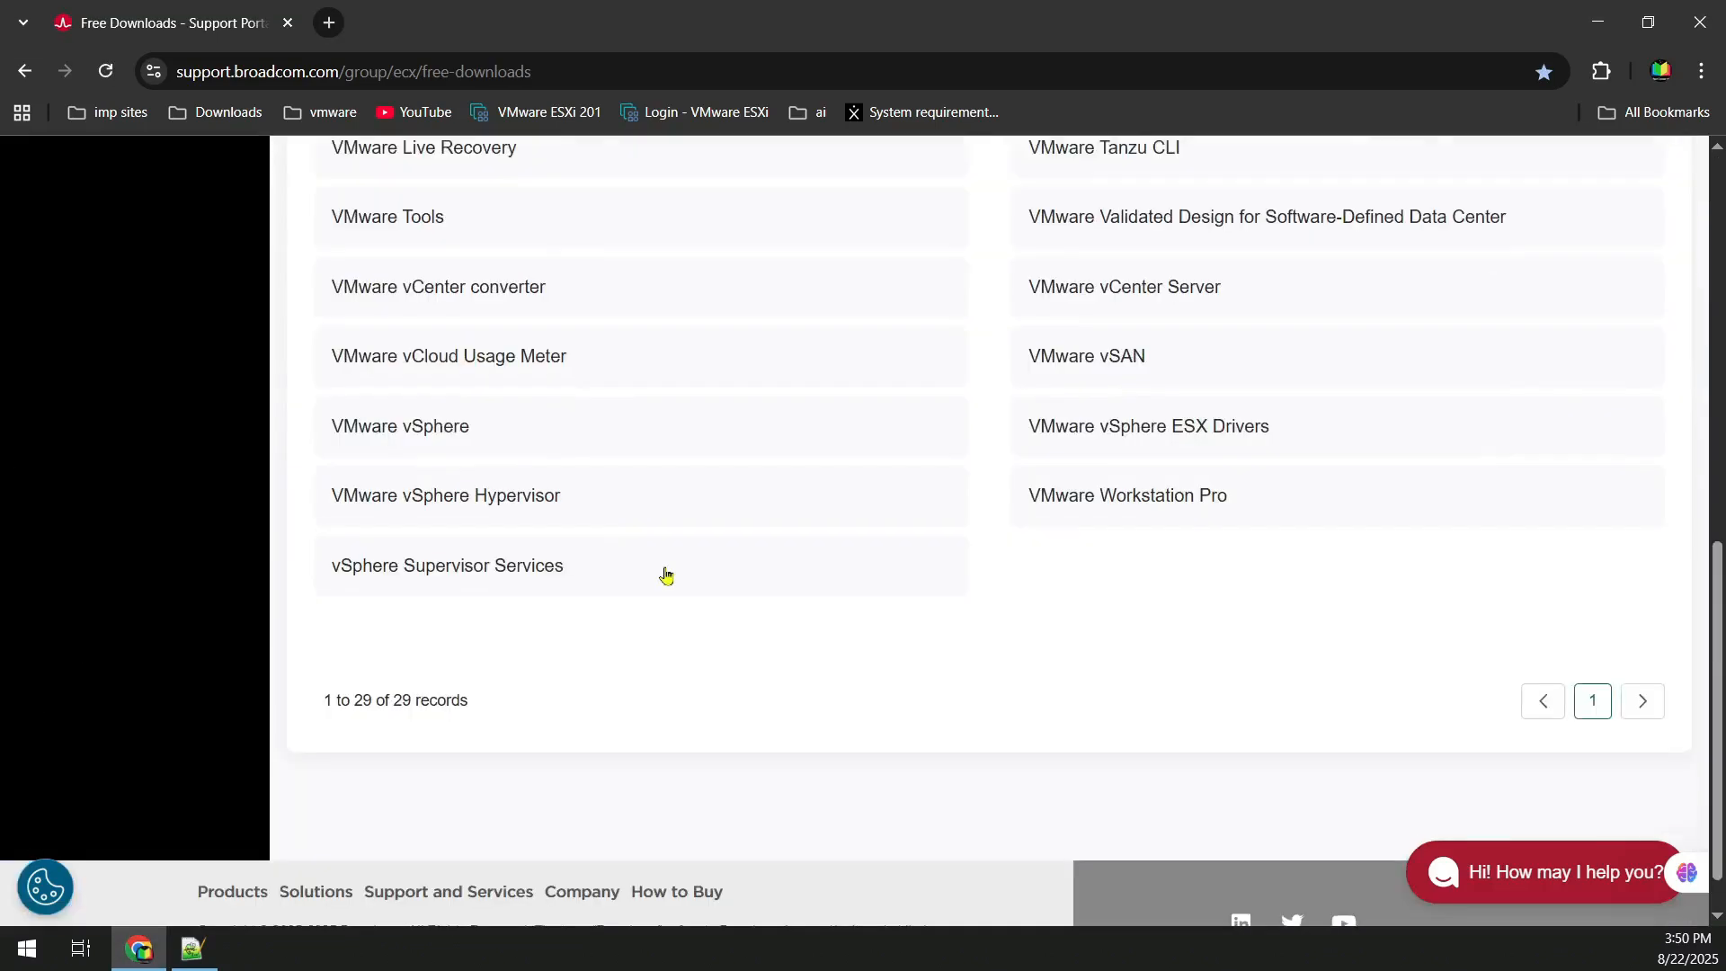
click(1105, 509)
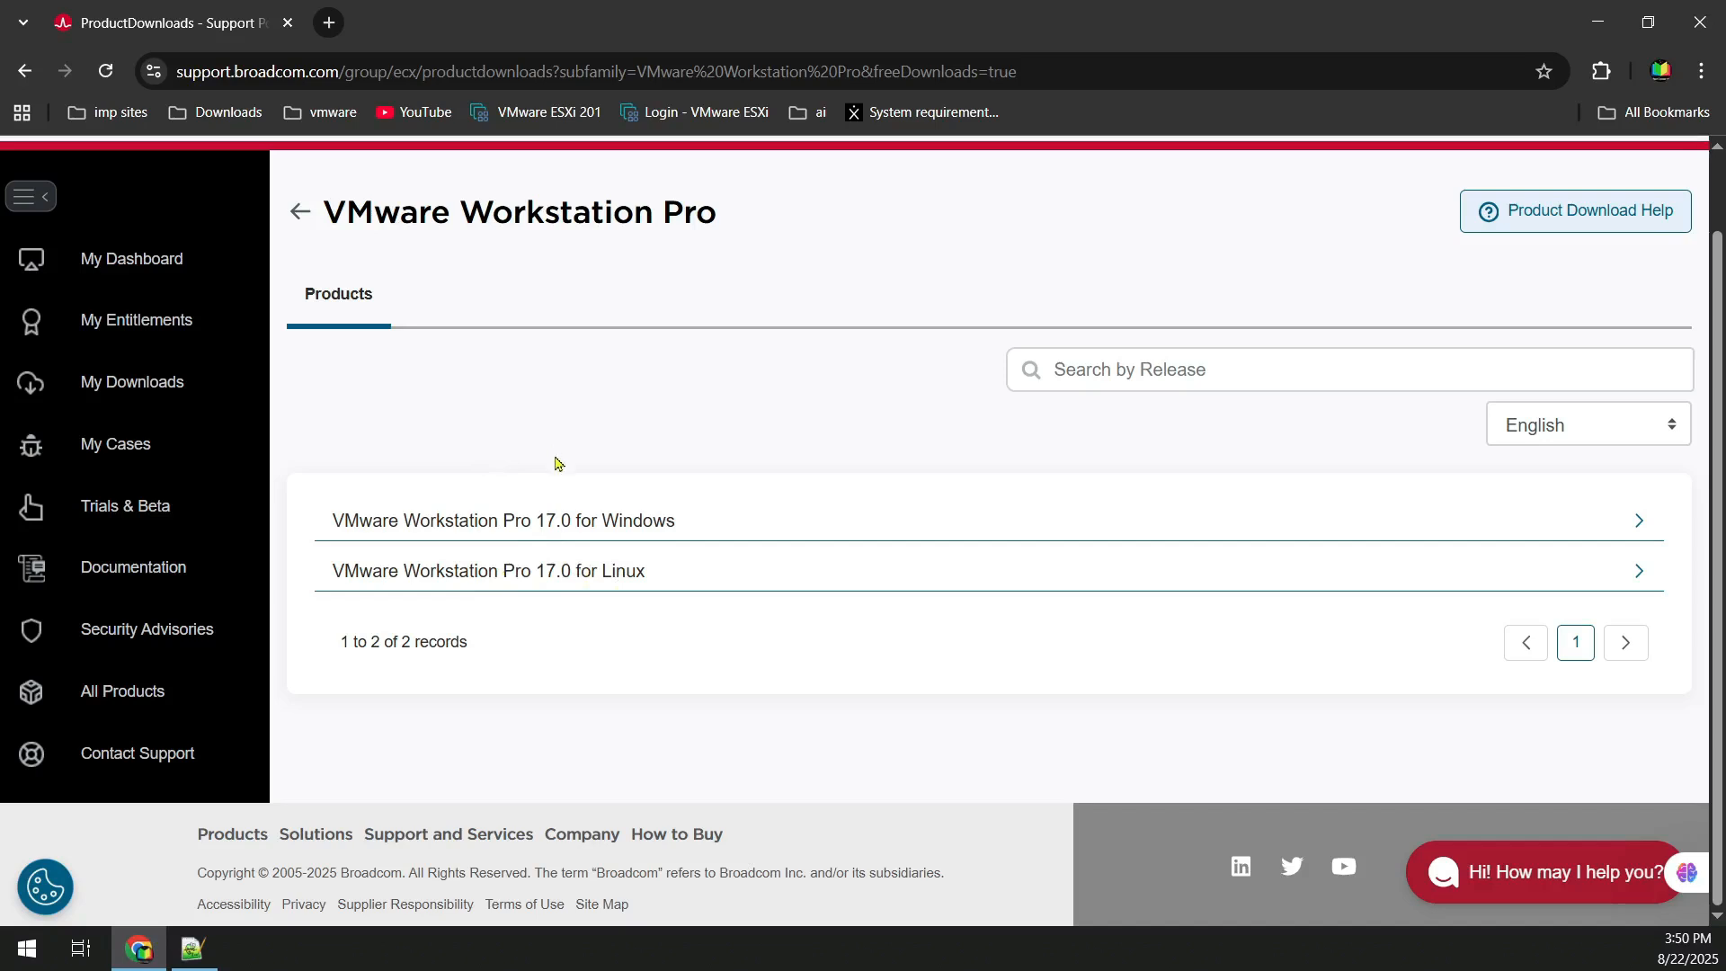
Open release 17.6.2 of VMware Workstation Pro 17.0 for Windows
click(549, 523)
scroll(752, 501, down, 3)
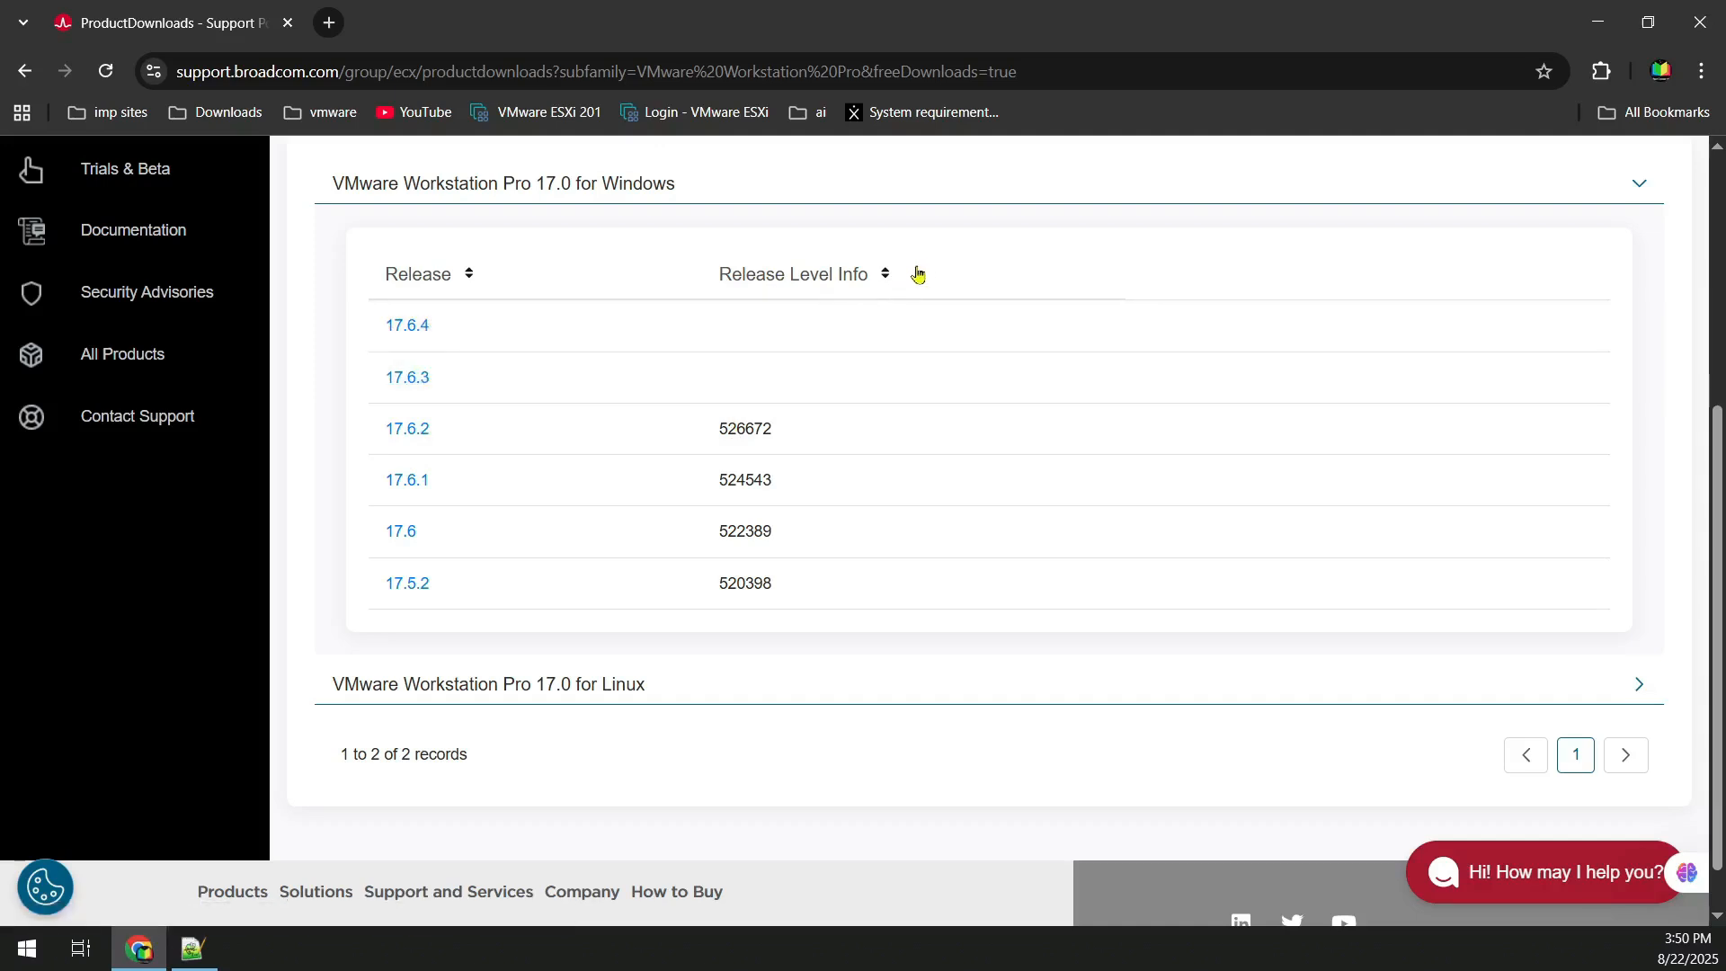
click(406, 429)
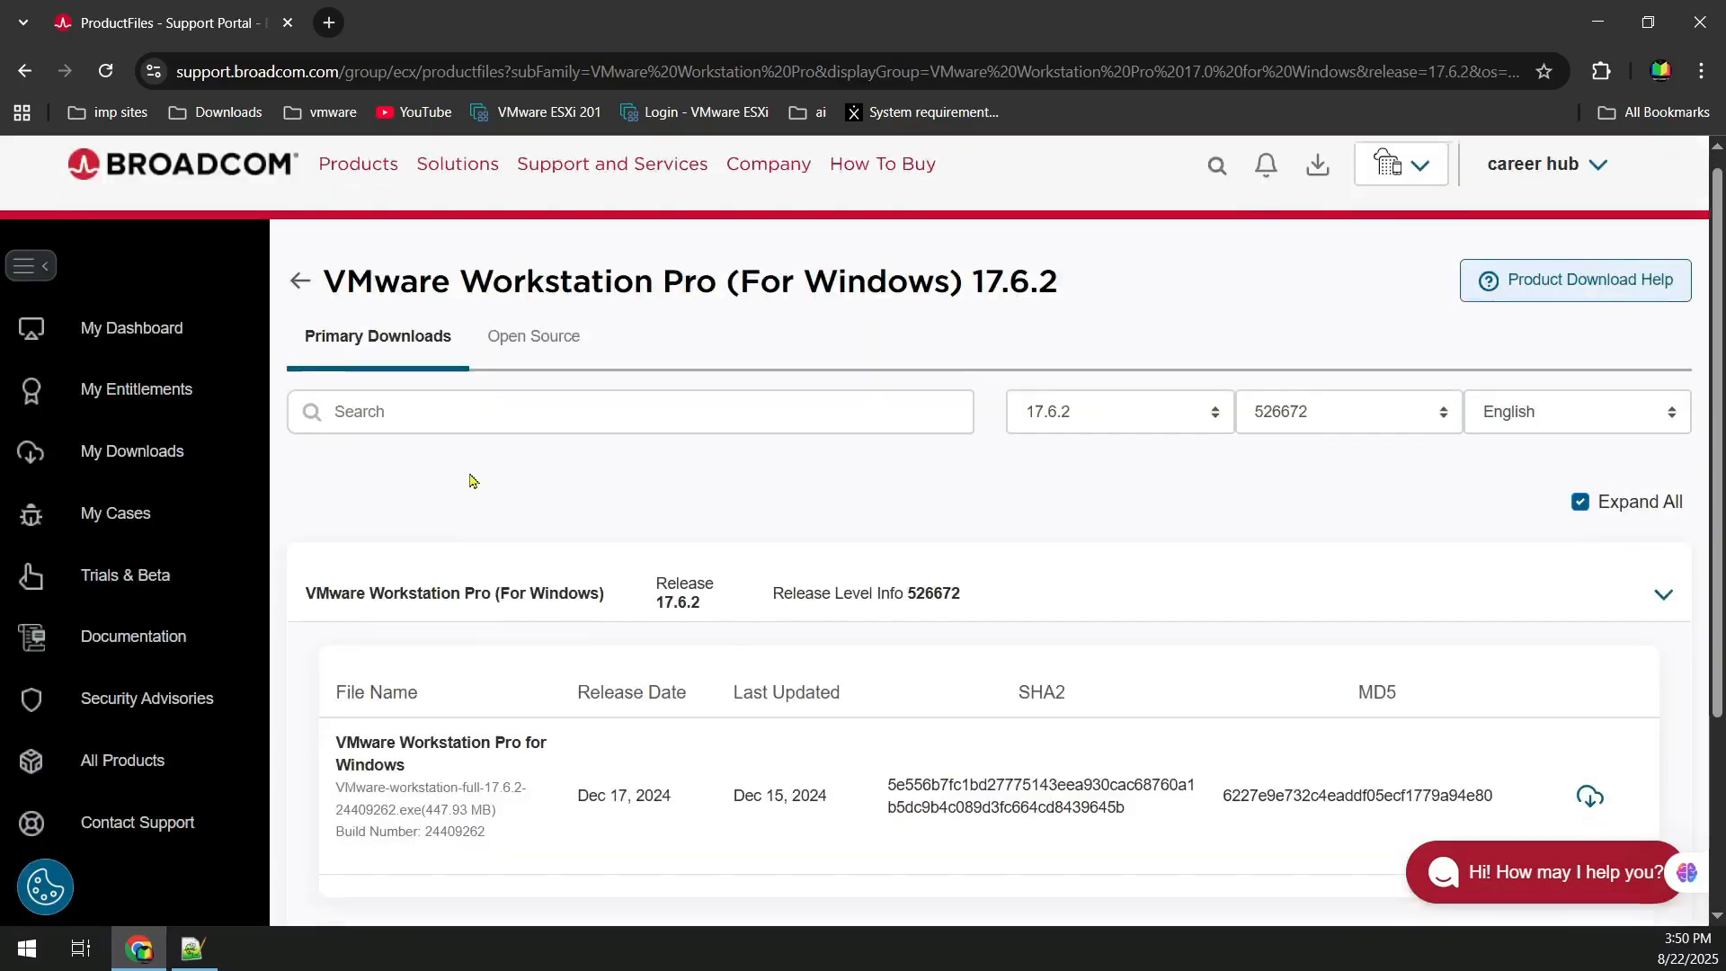
Download the VMware Workstation Pro 17.6.2 installer for Windows, agreeing to the additional verification
scroll(472, 486, down, 3)
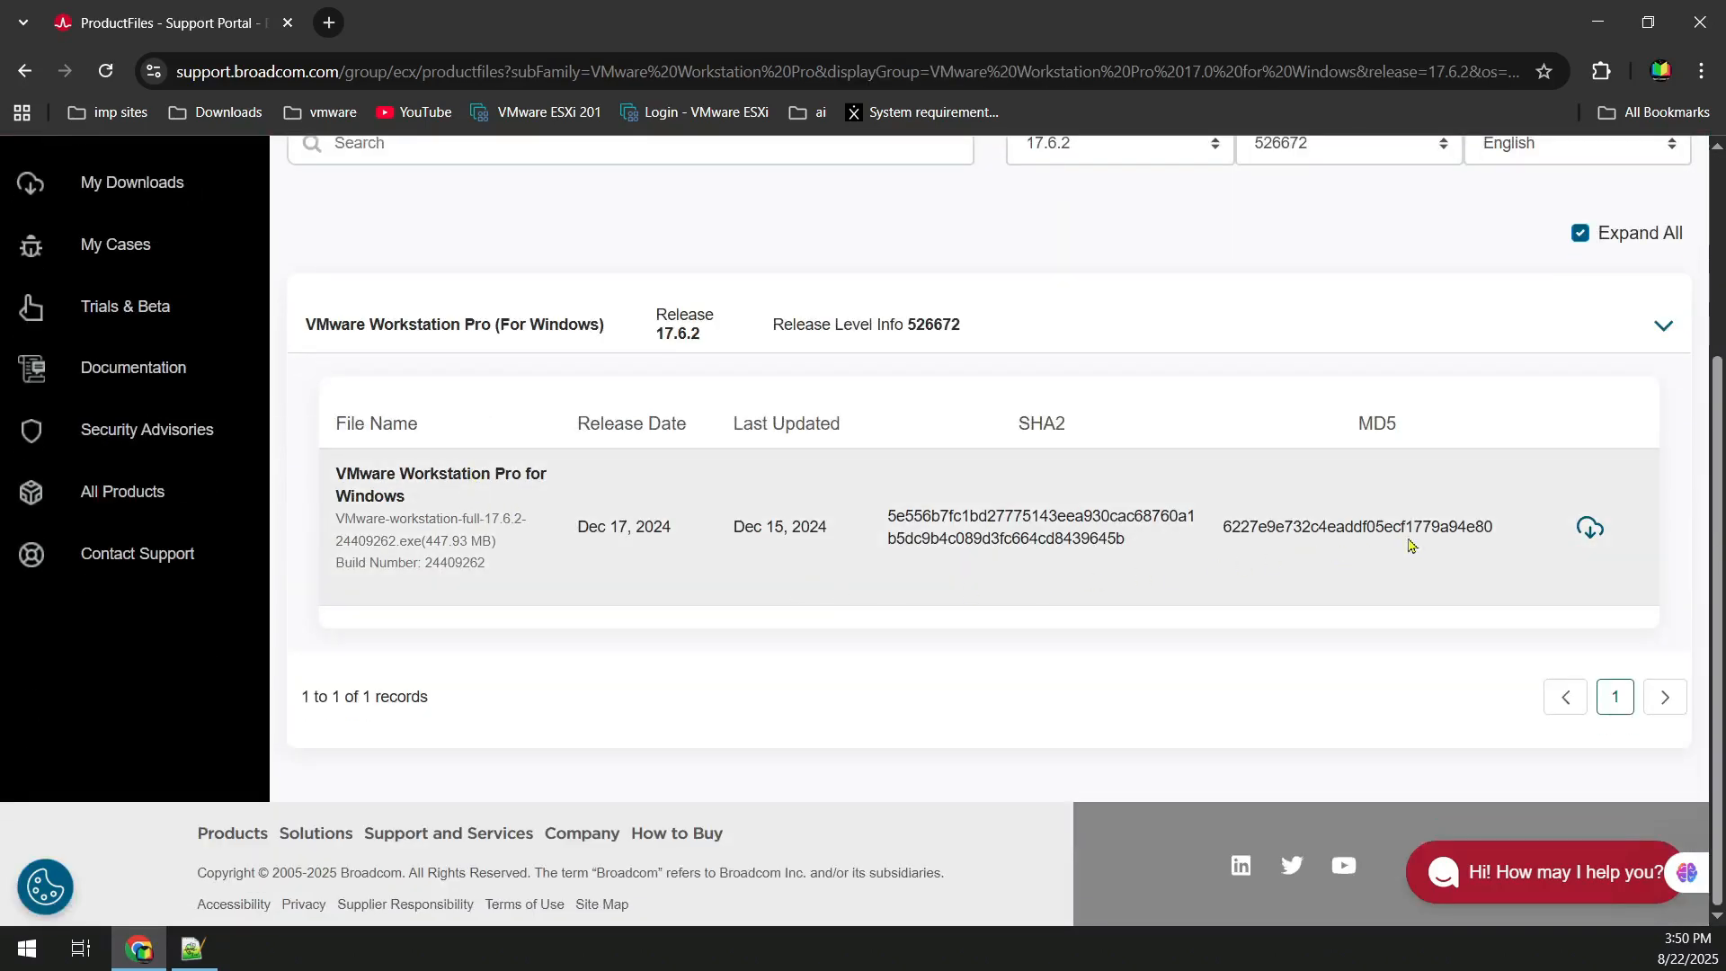
click(1590, 527)
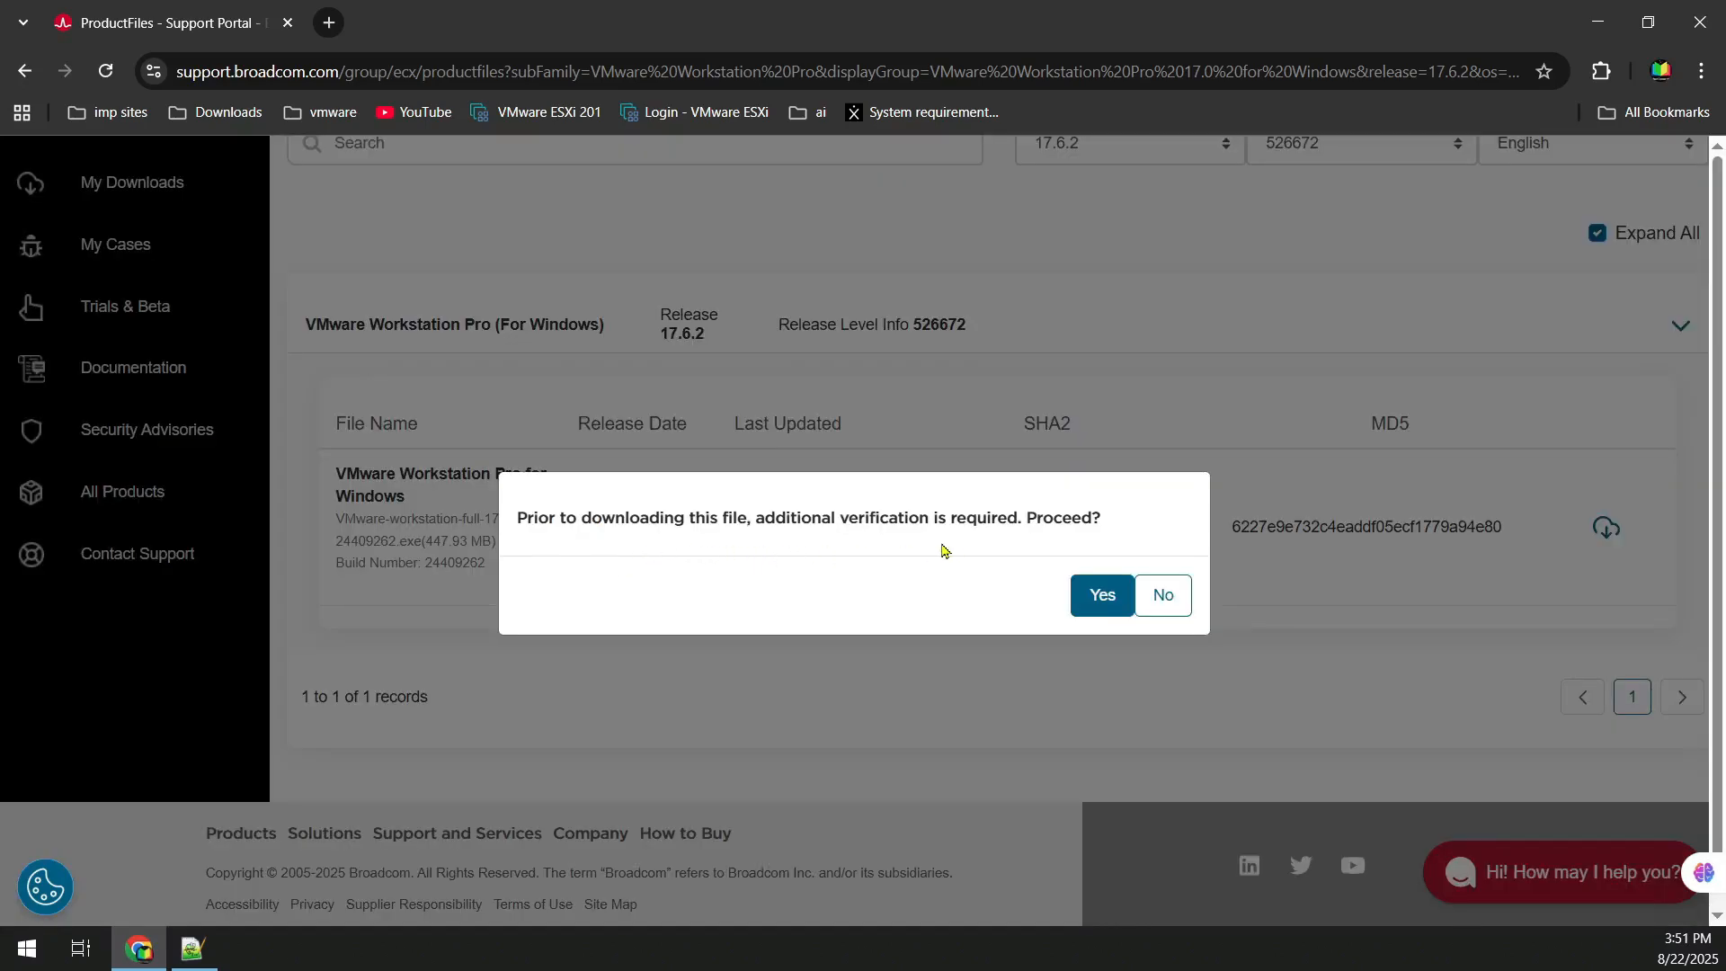
click(1101, 595)
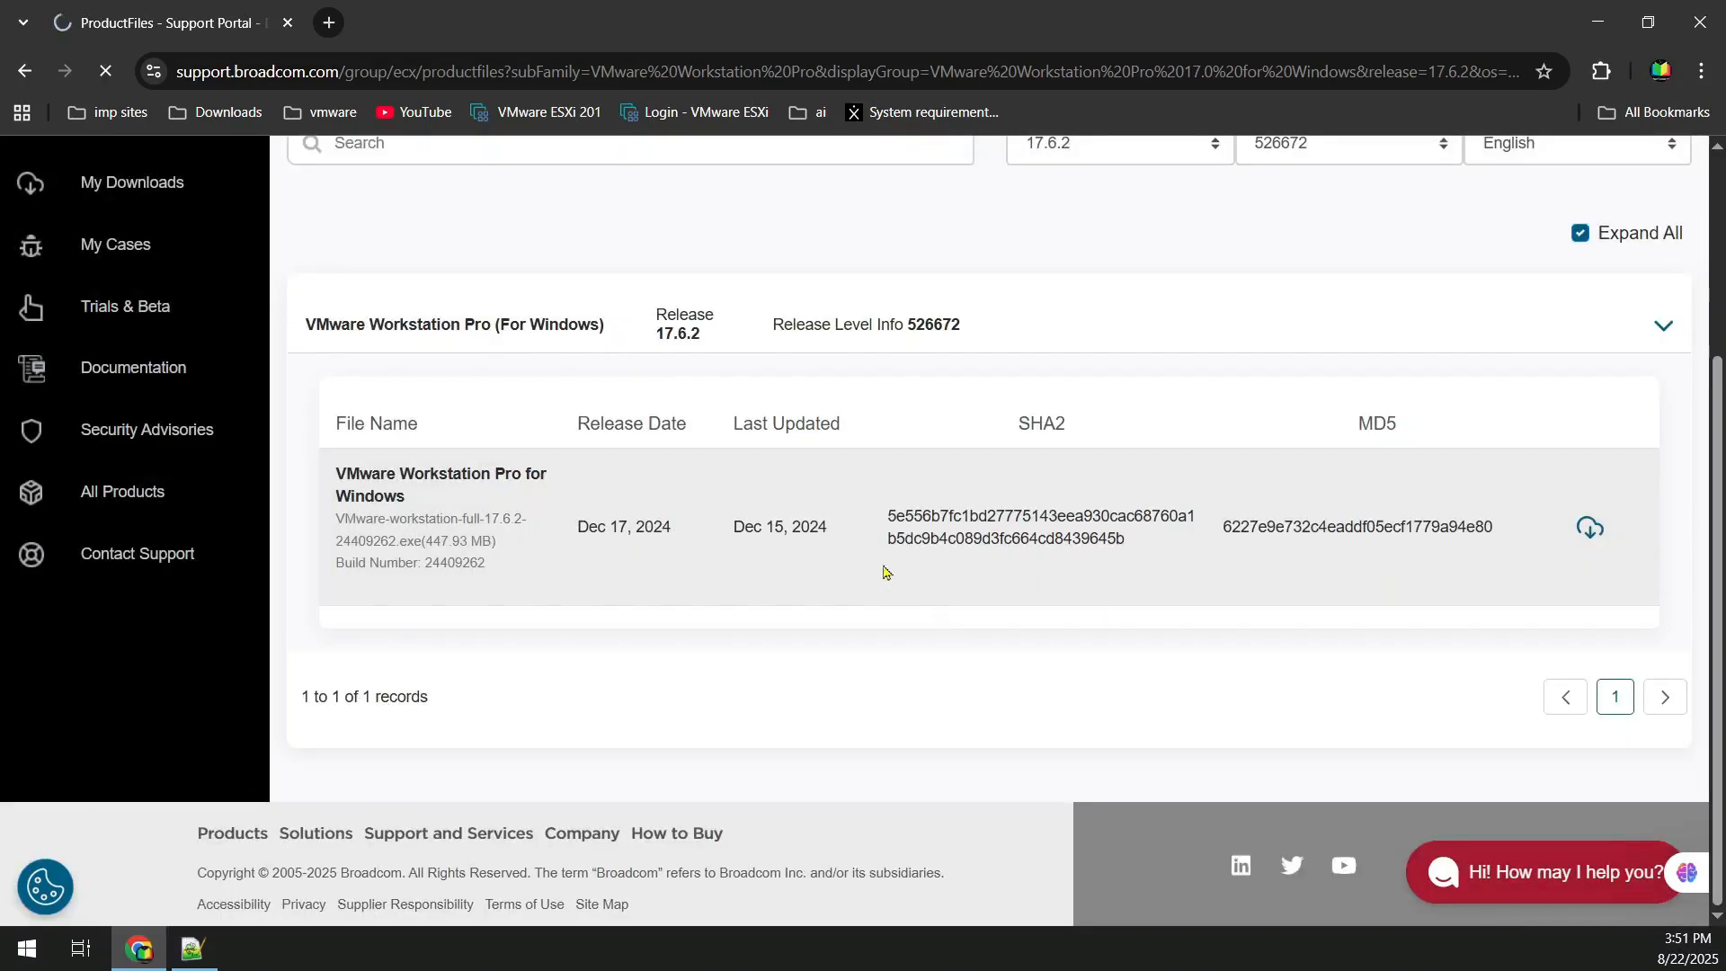
click(1590, 531)
Return to My Downloads and open VMware vSphere Hypervisor from the free software downloads
scroll(630, 449, up, 3)
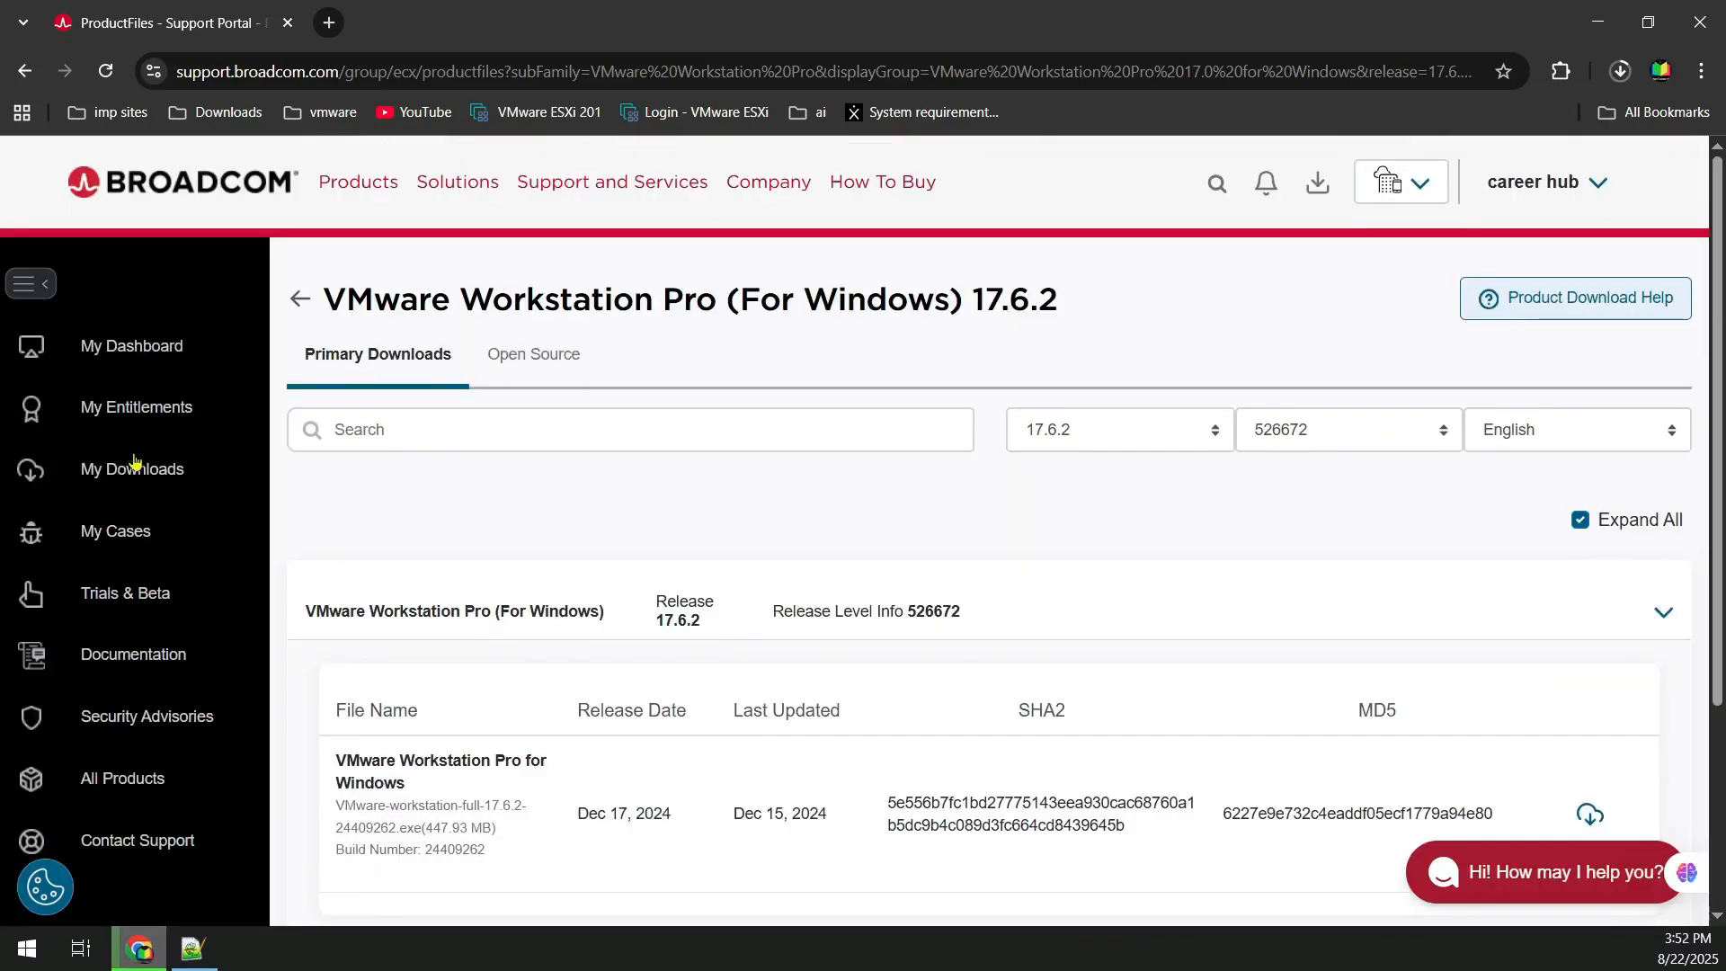
click(140, 471)
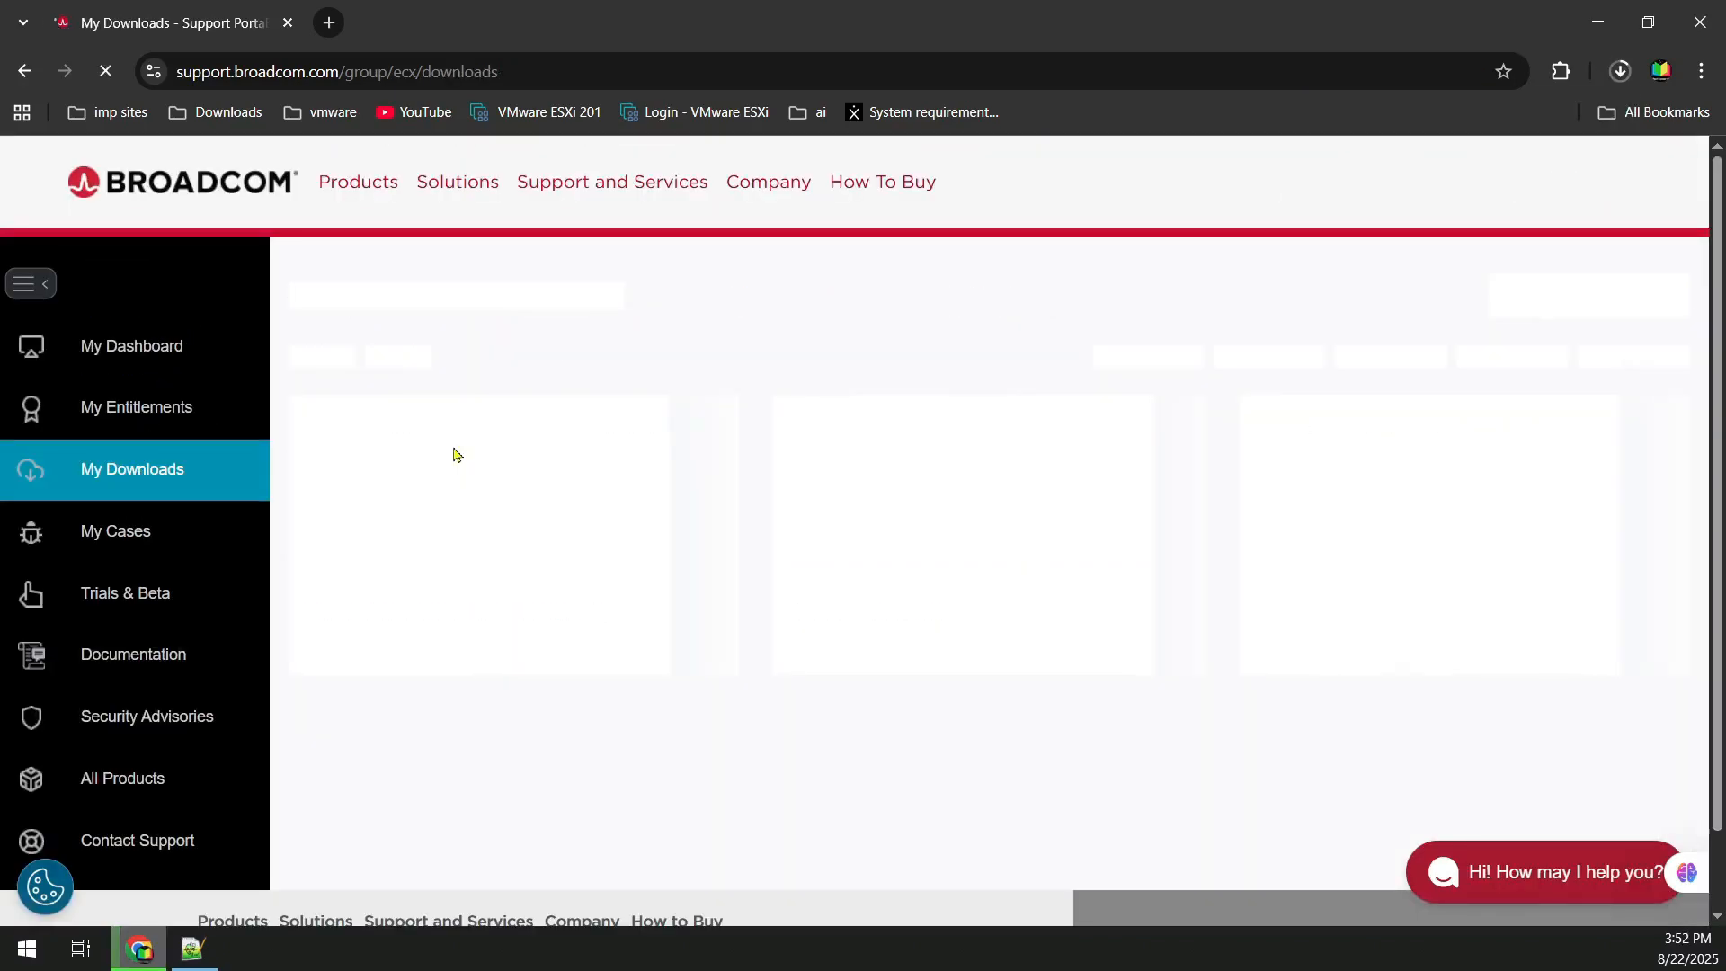
scroll(457, 456, down, 2)
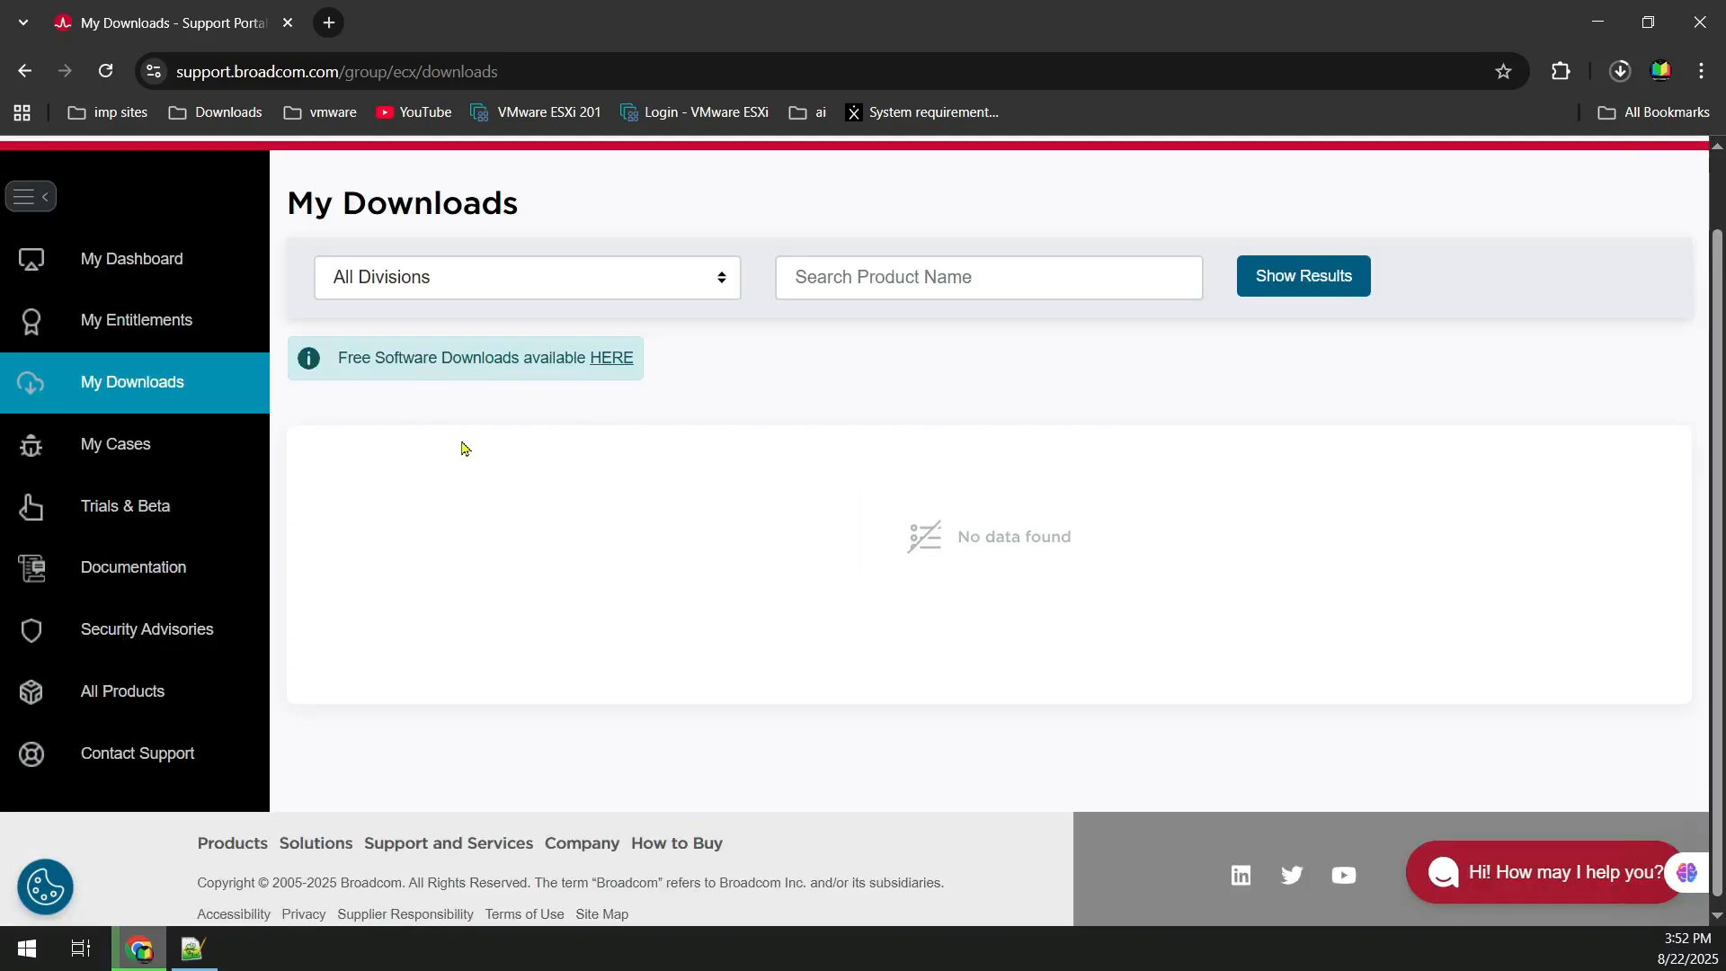
click(605, 364)
click(601, 473)
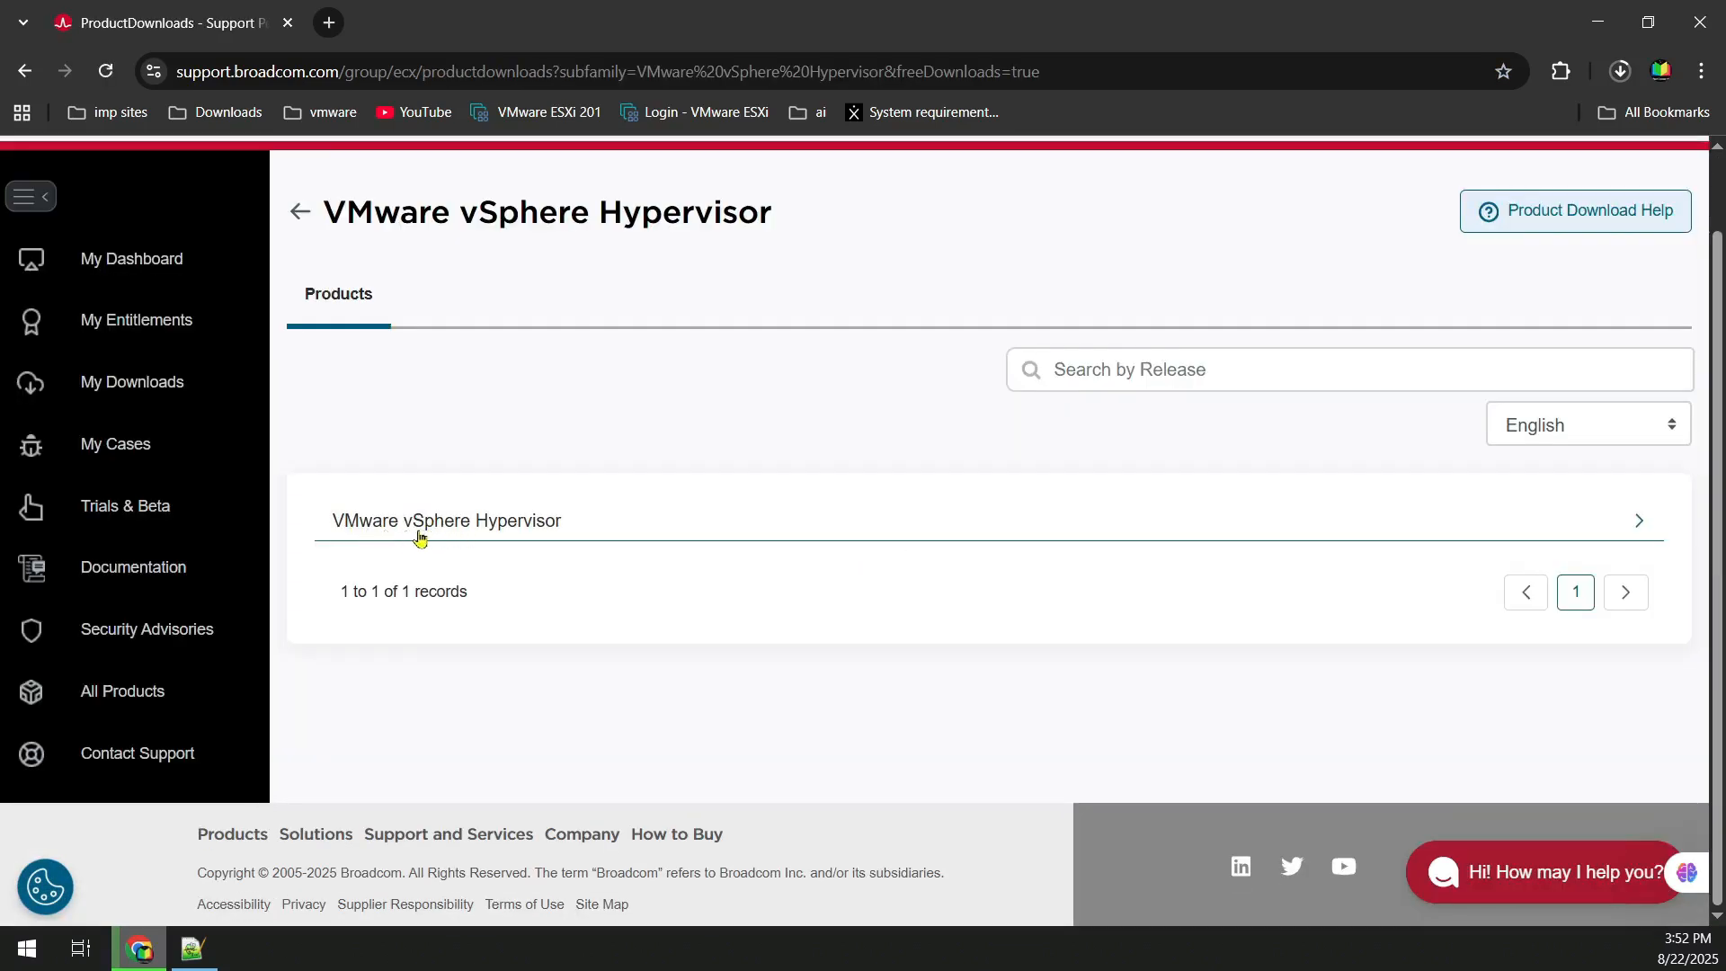
Open release 8.0U3e of VMware vSphere Hypervisor
click(469, 532)
scroll(440, 555, down, 1)
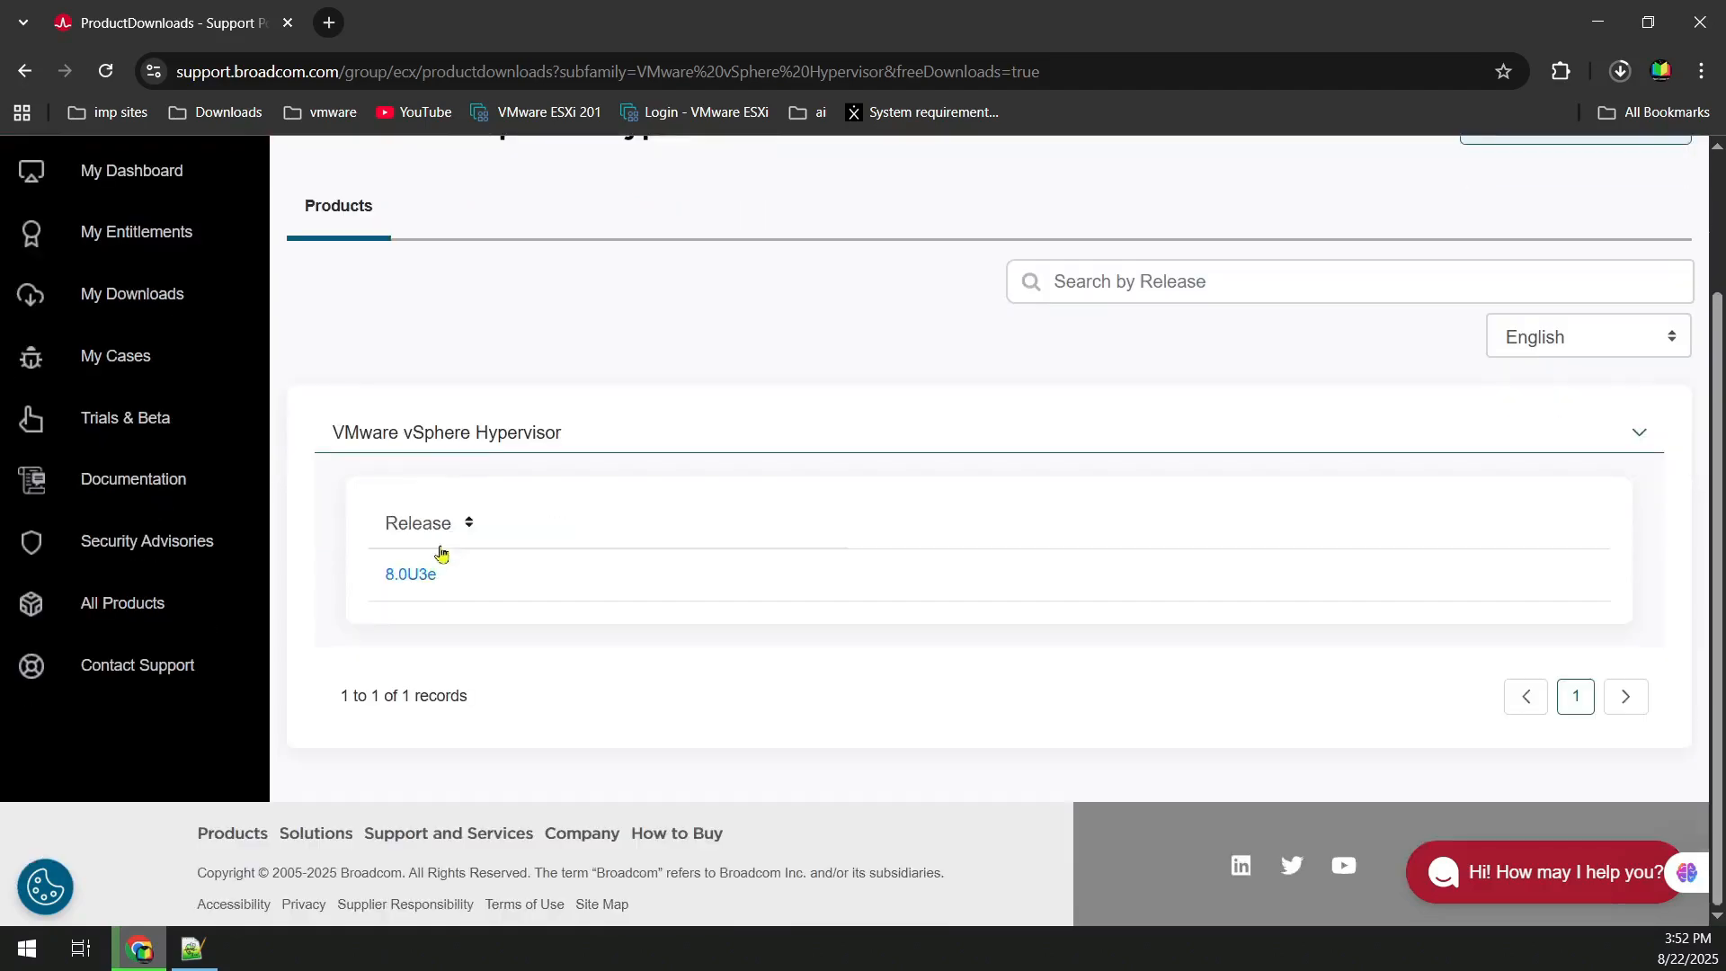
click(410, 575)
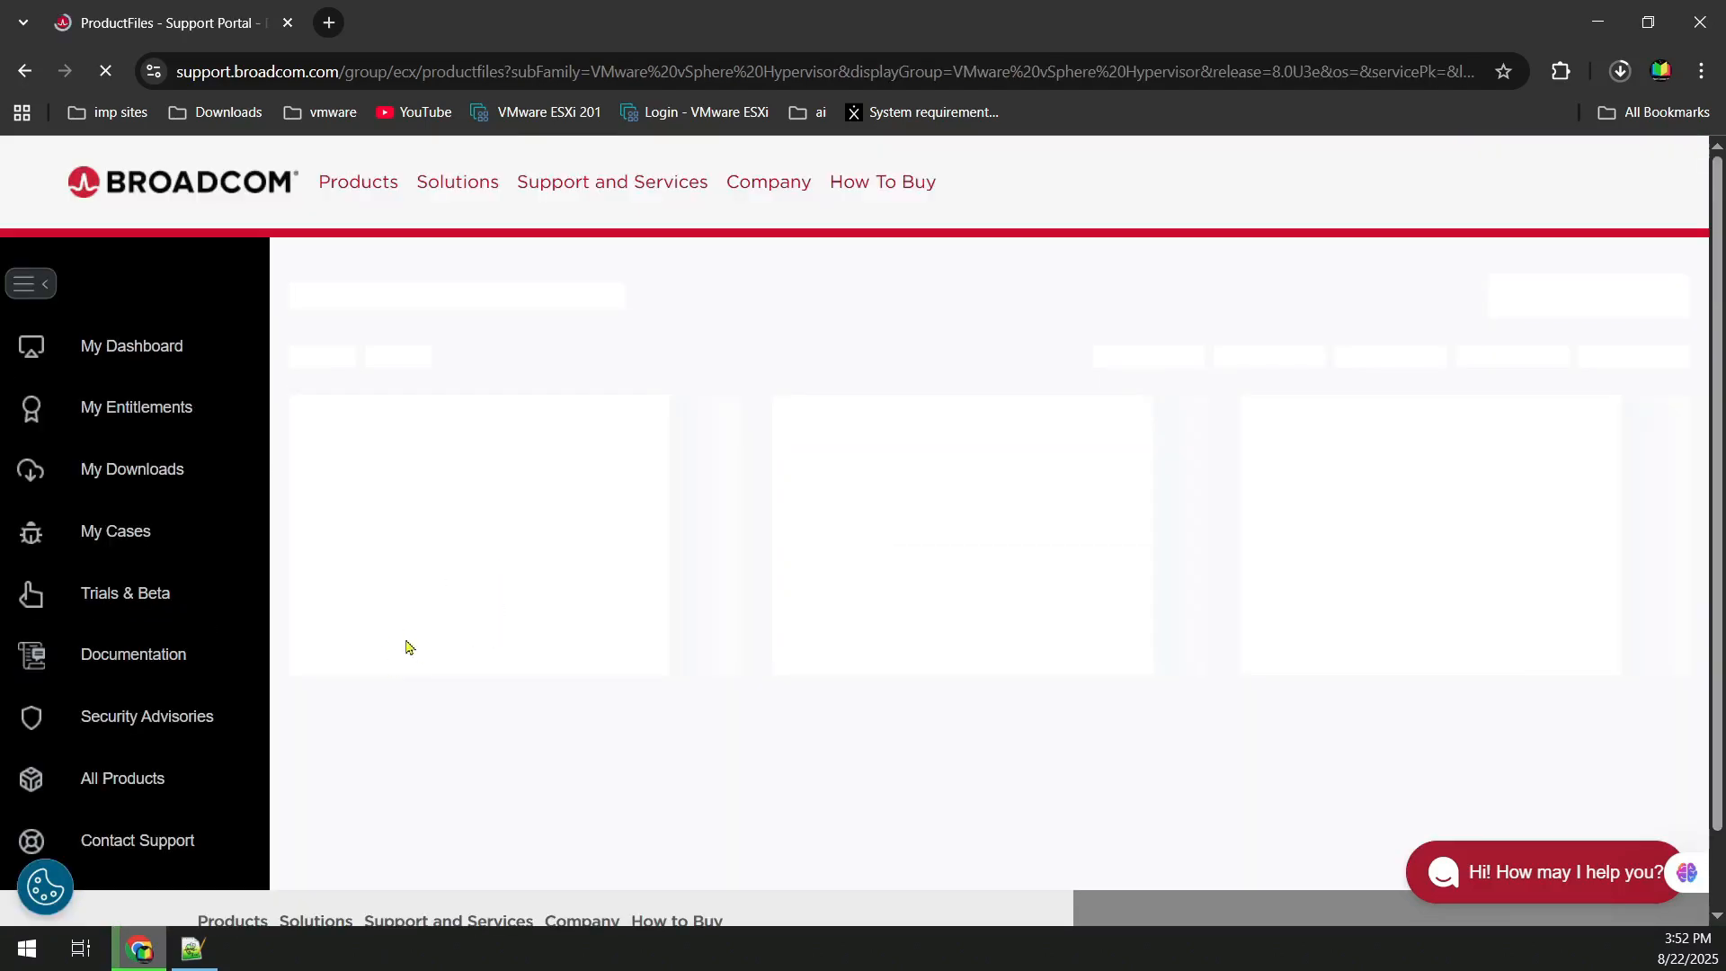
Read the additional information on the VMware vSphere Hypervisor (ESXi ISO) image and download the file
scroll(621, 594, down, 2)
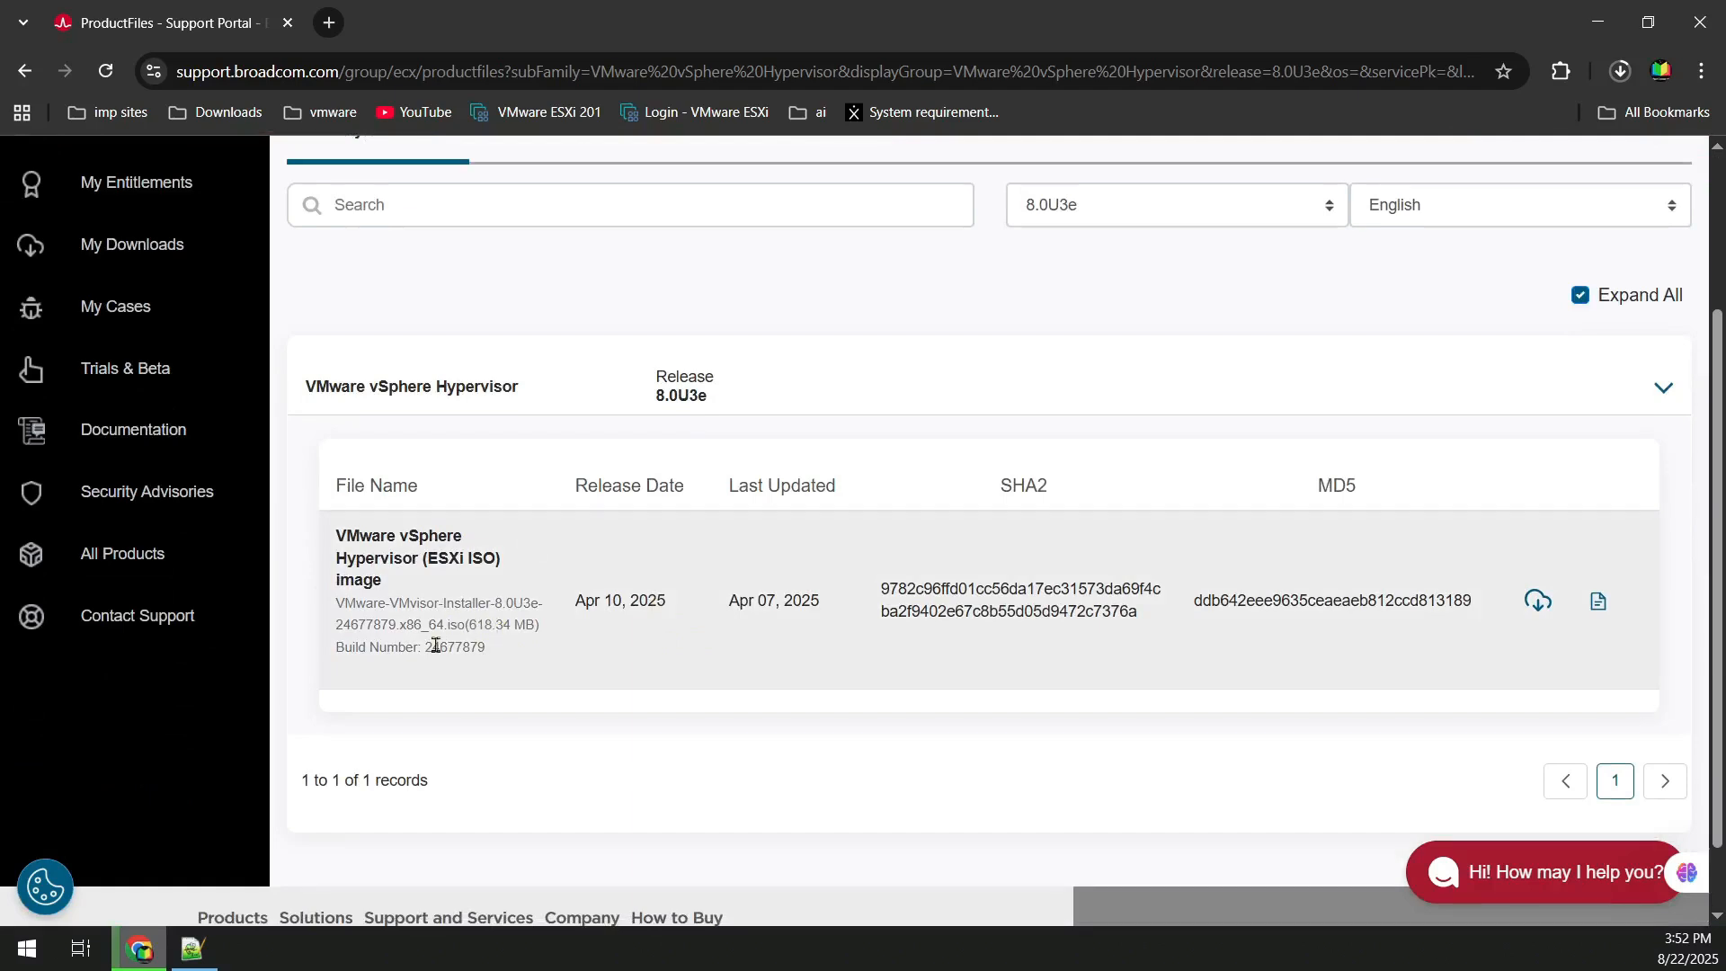
click(1599, 603)
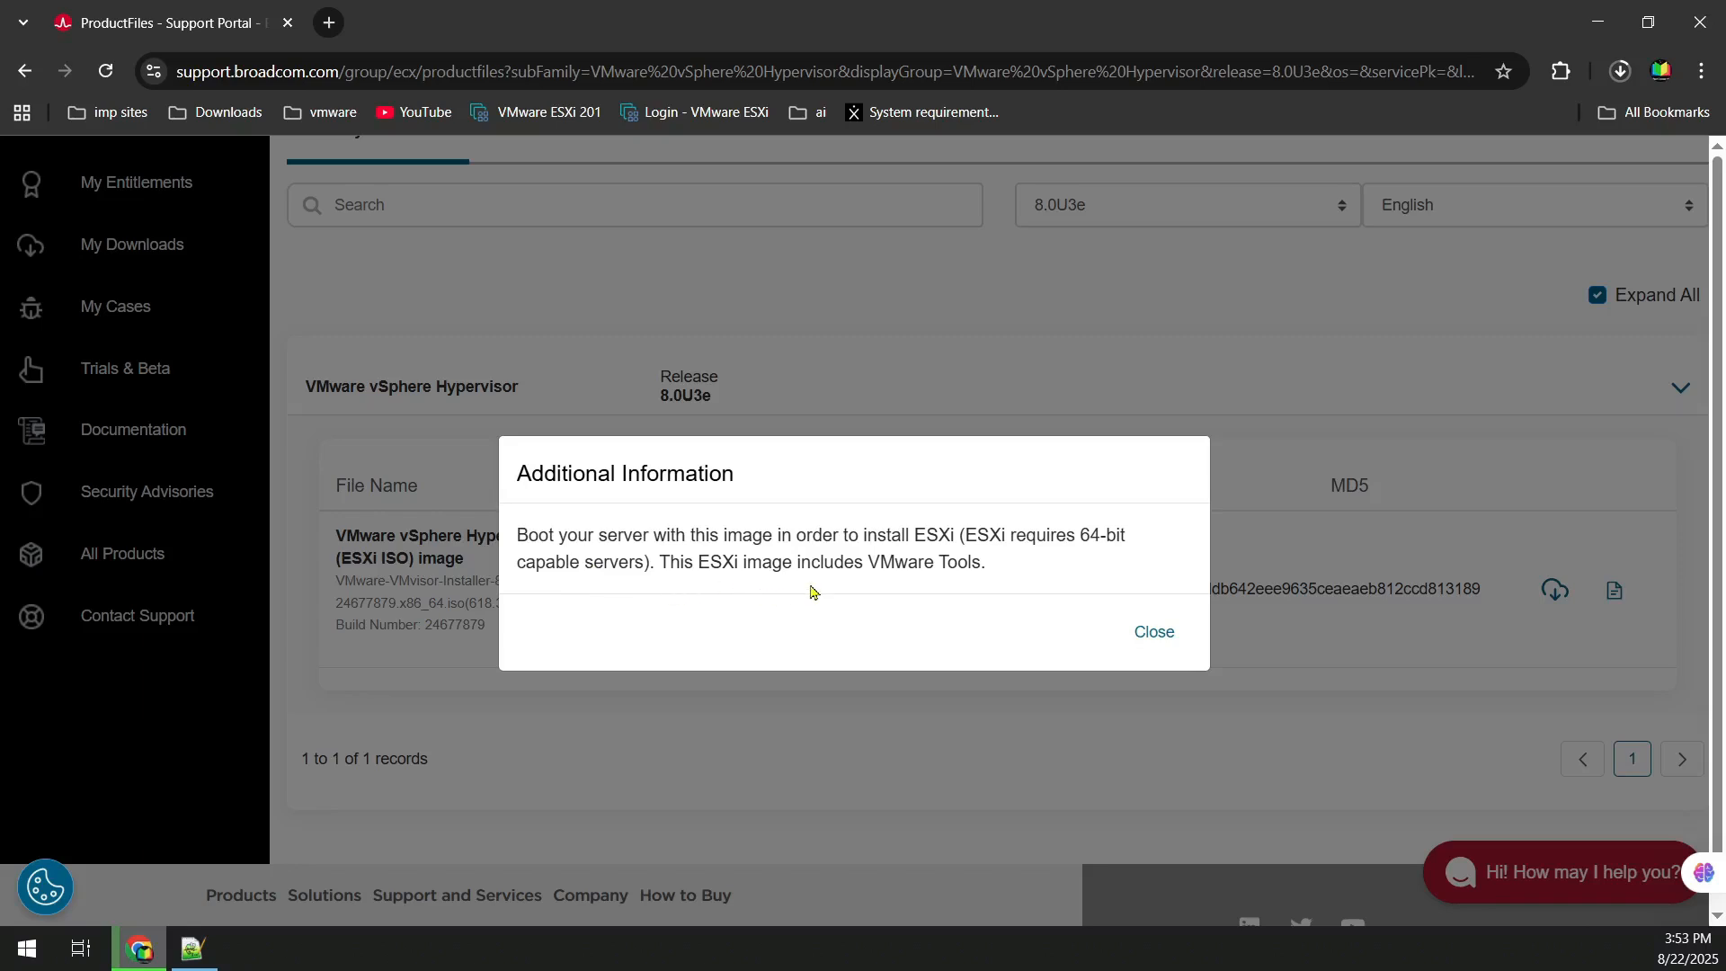
click(1158, 632)
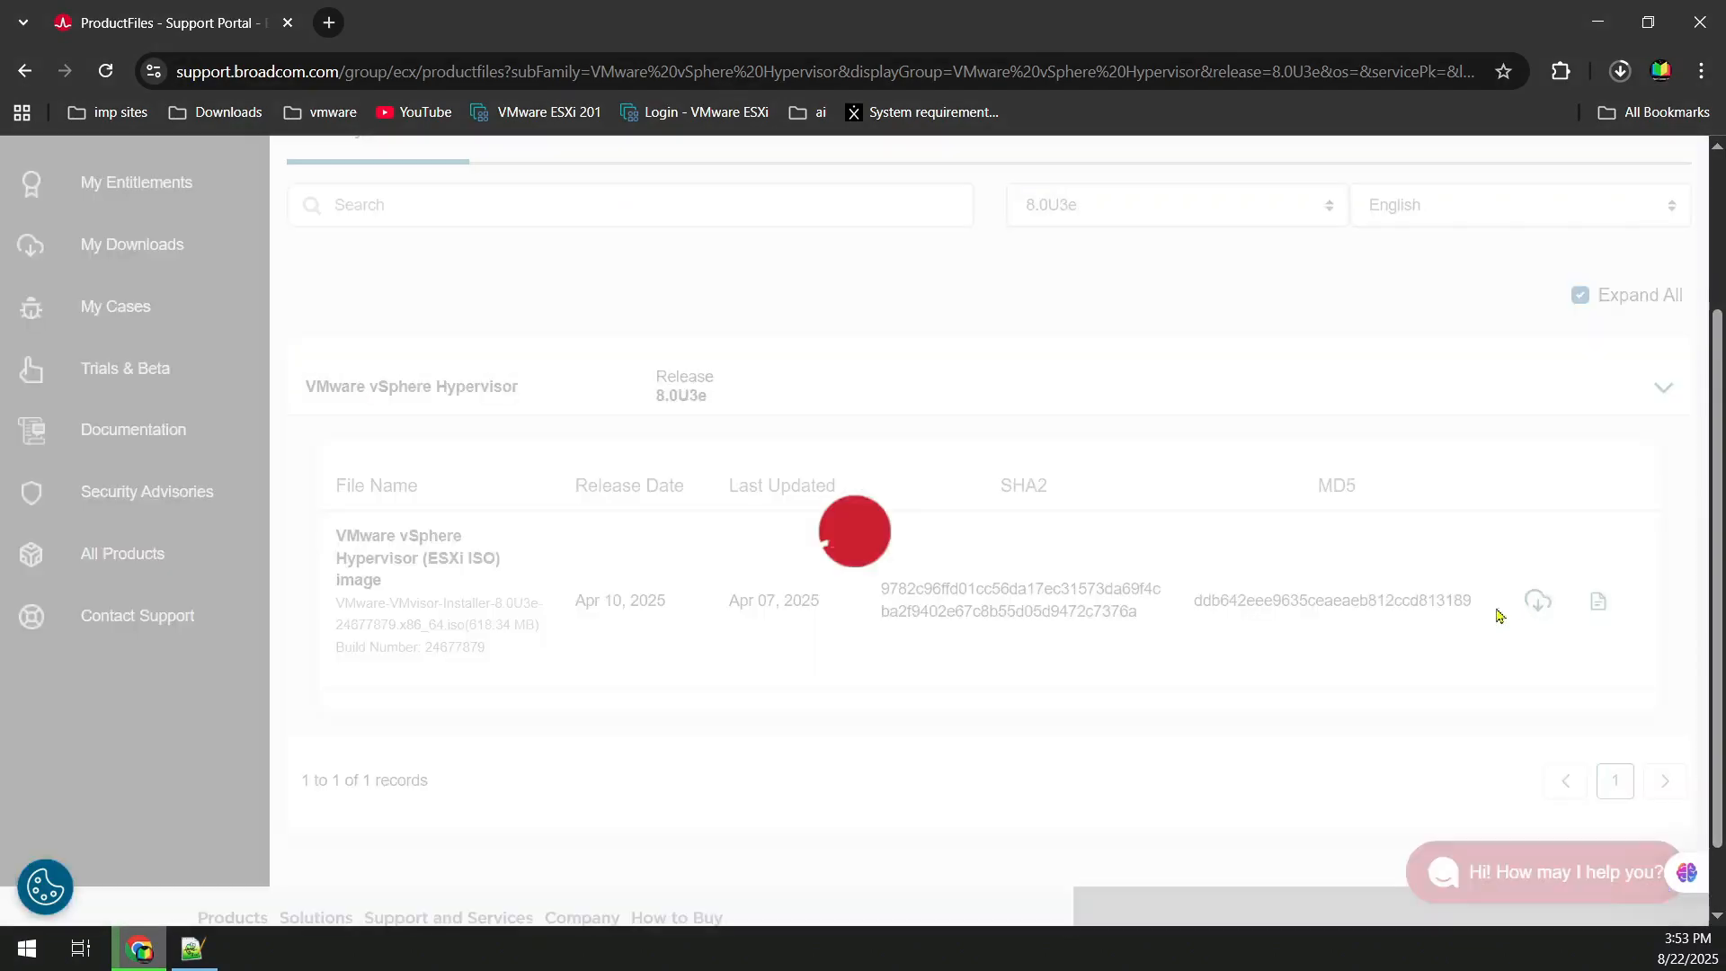
click(1622, 72)
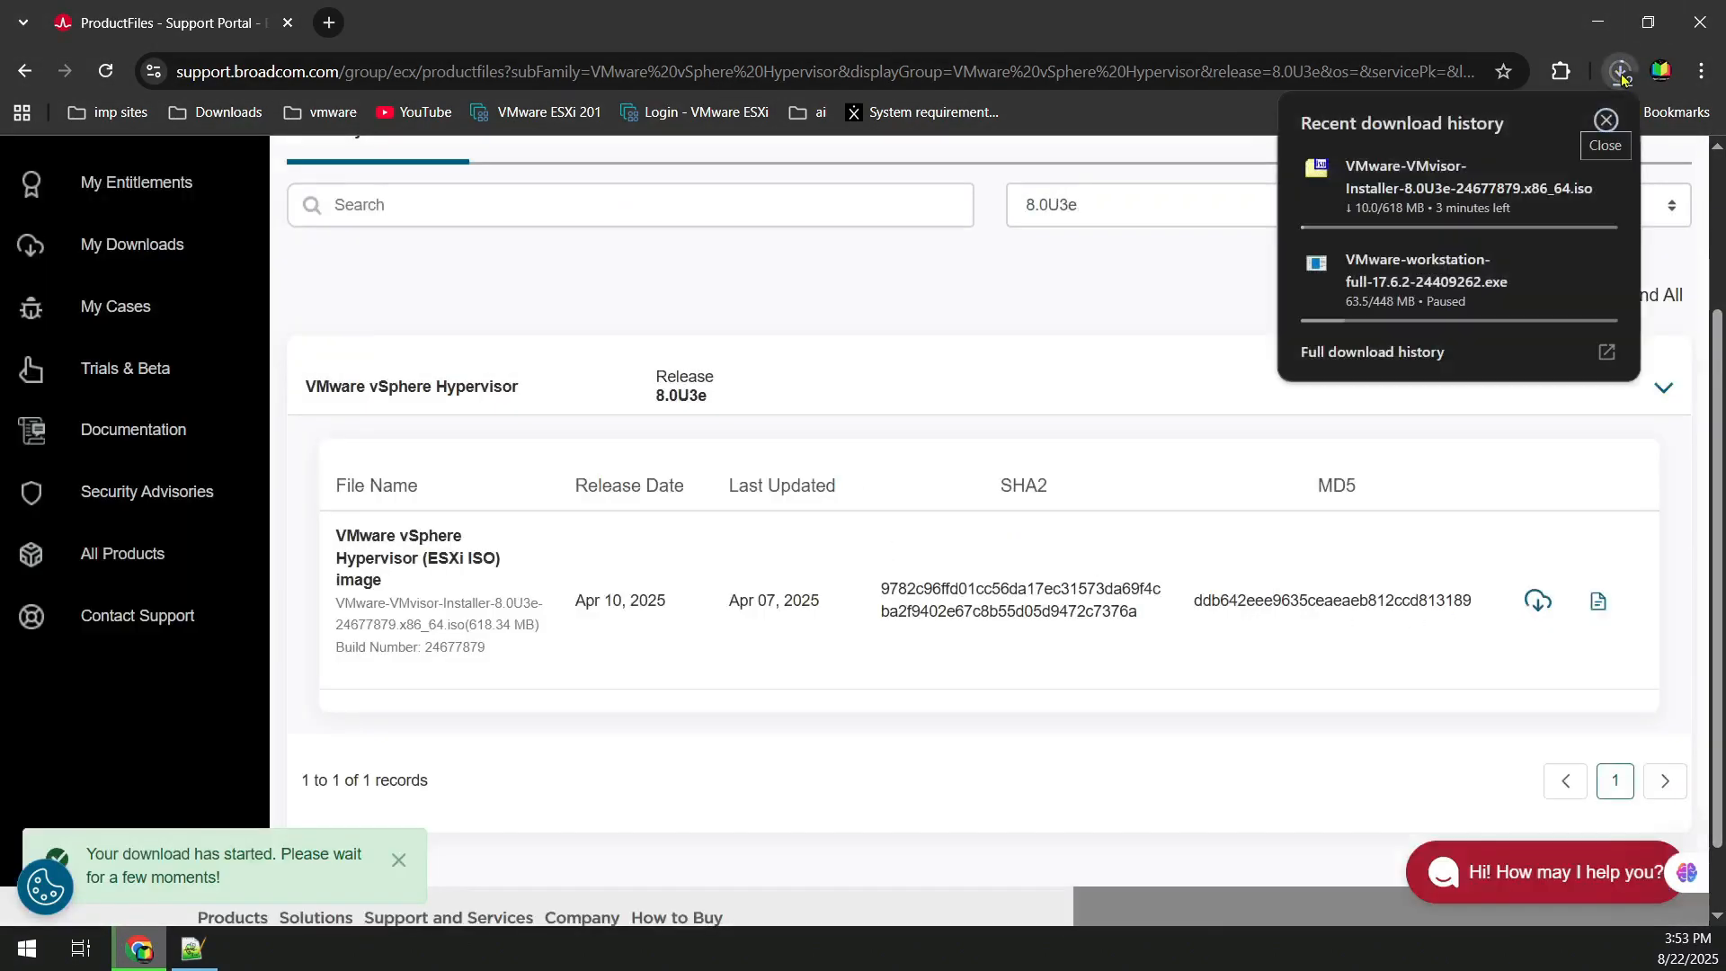
mouse_move(1564, 171)
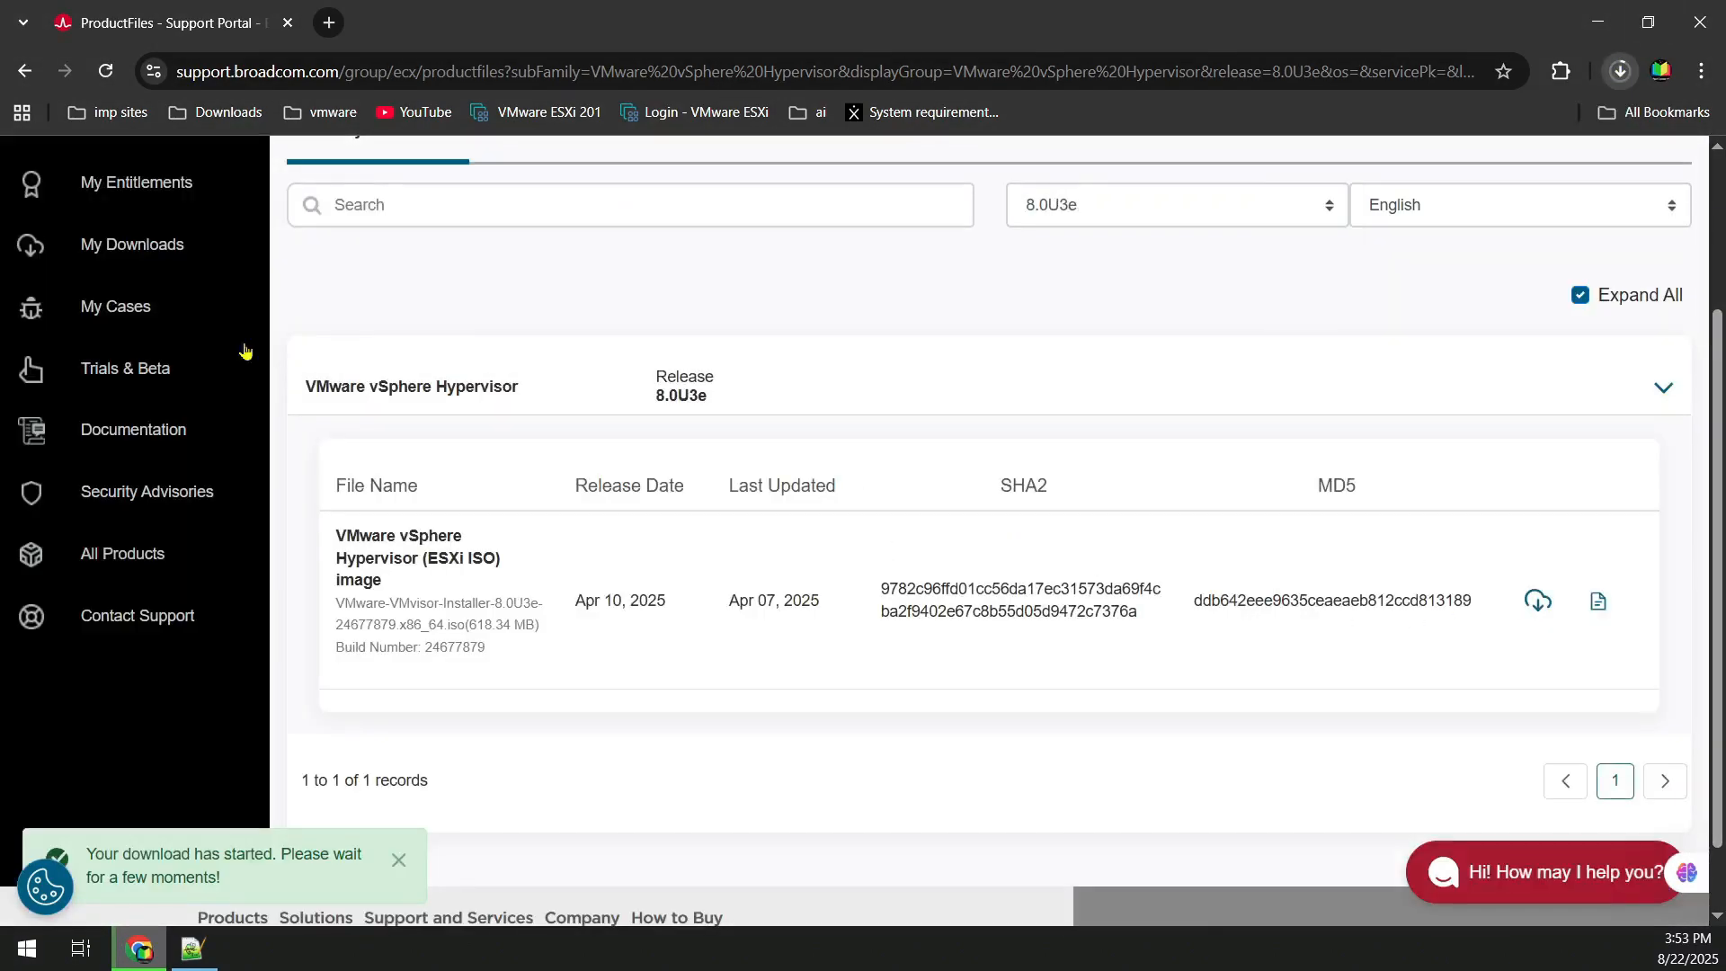
Return to My Downloads and open VMware vCenter Server from the free software downloads
click(145, 256)
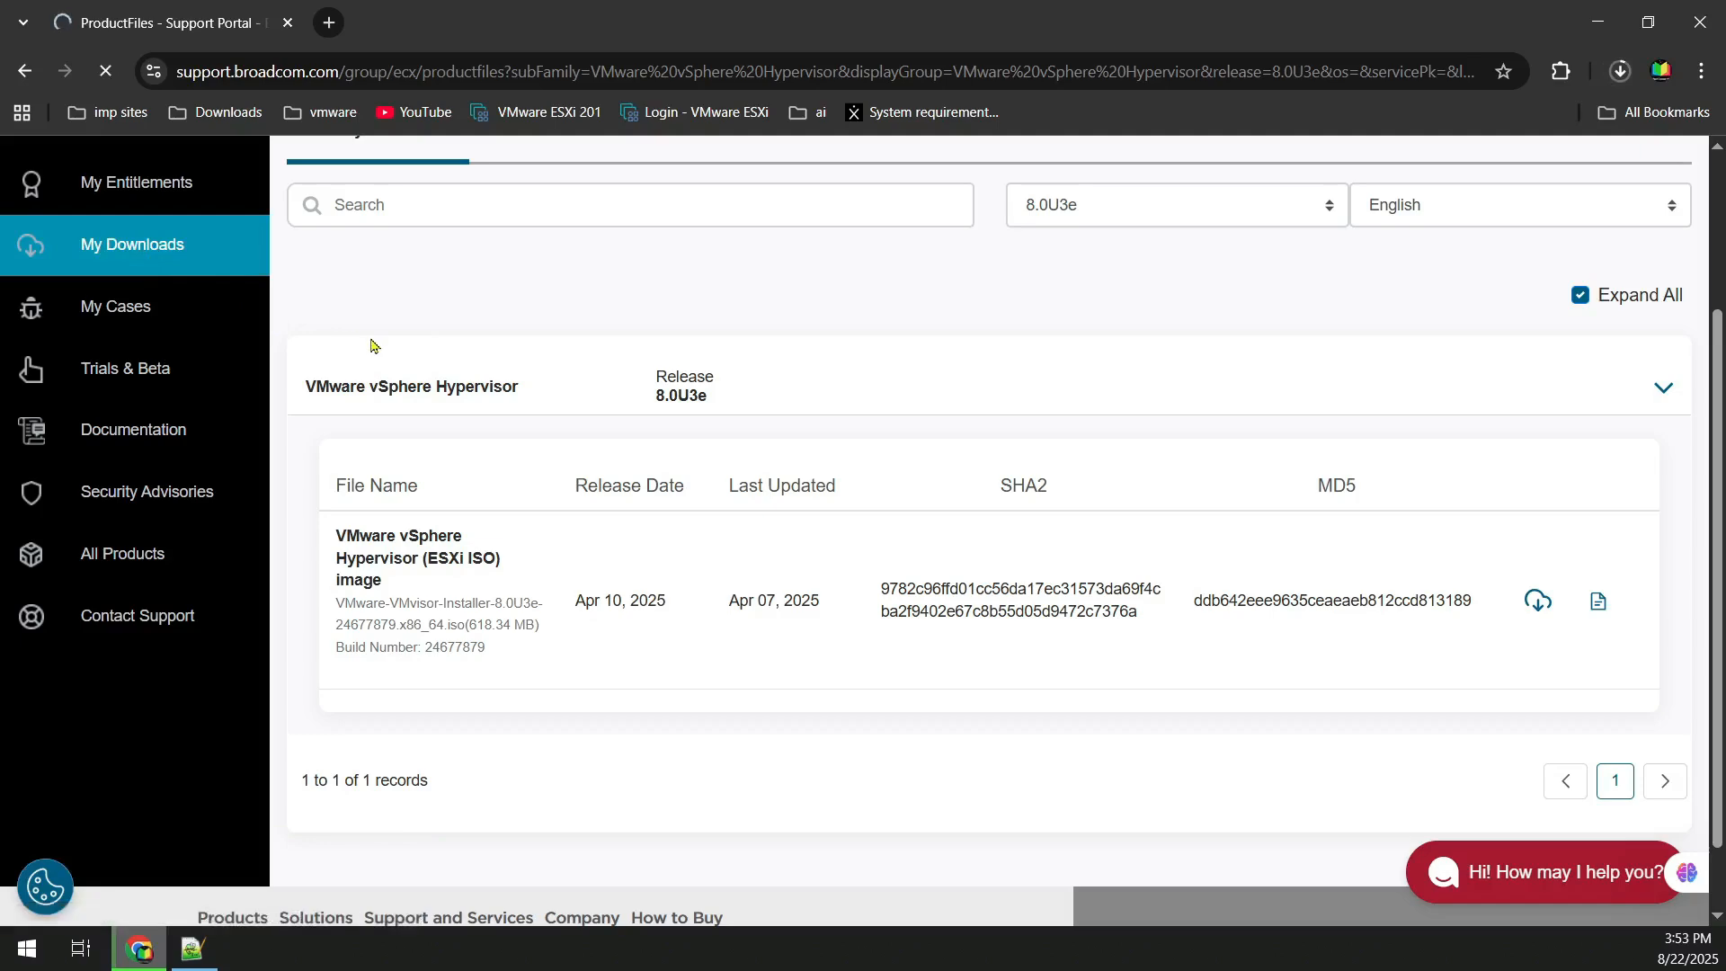
scroll(700, 509, down, 1)
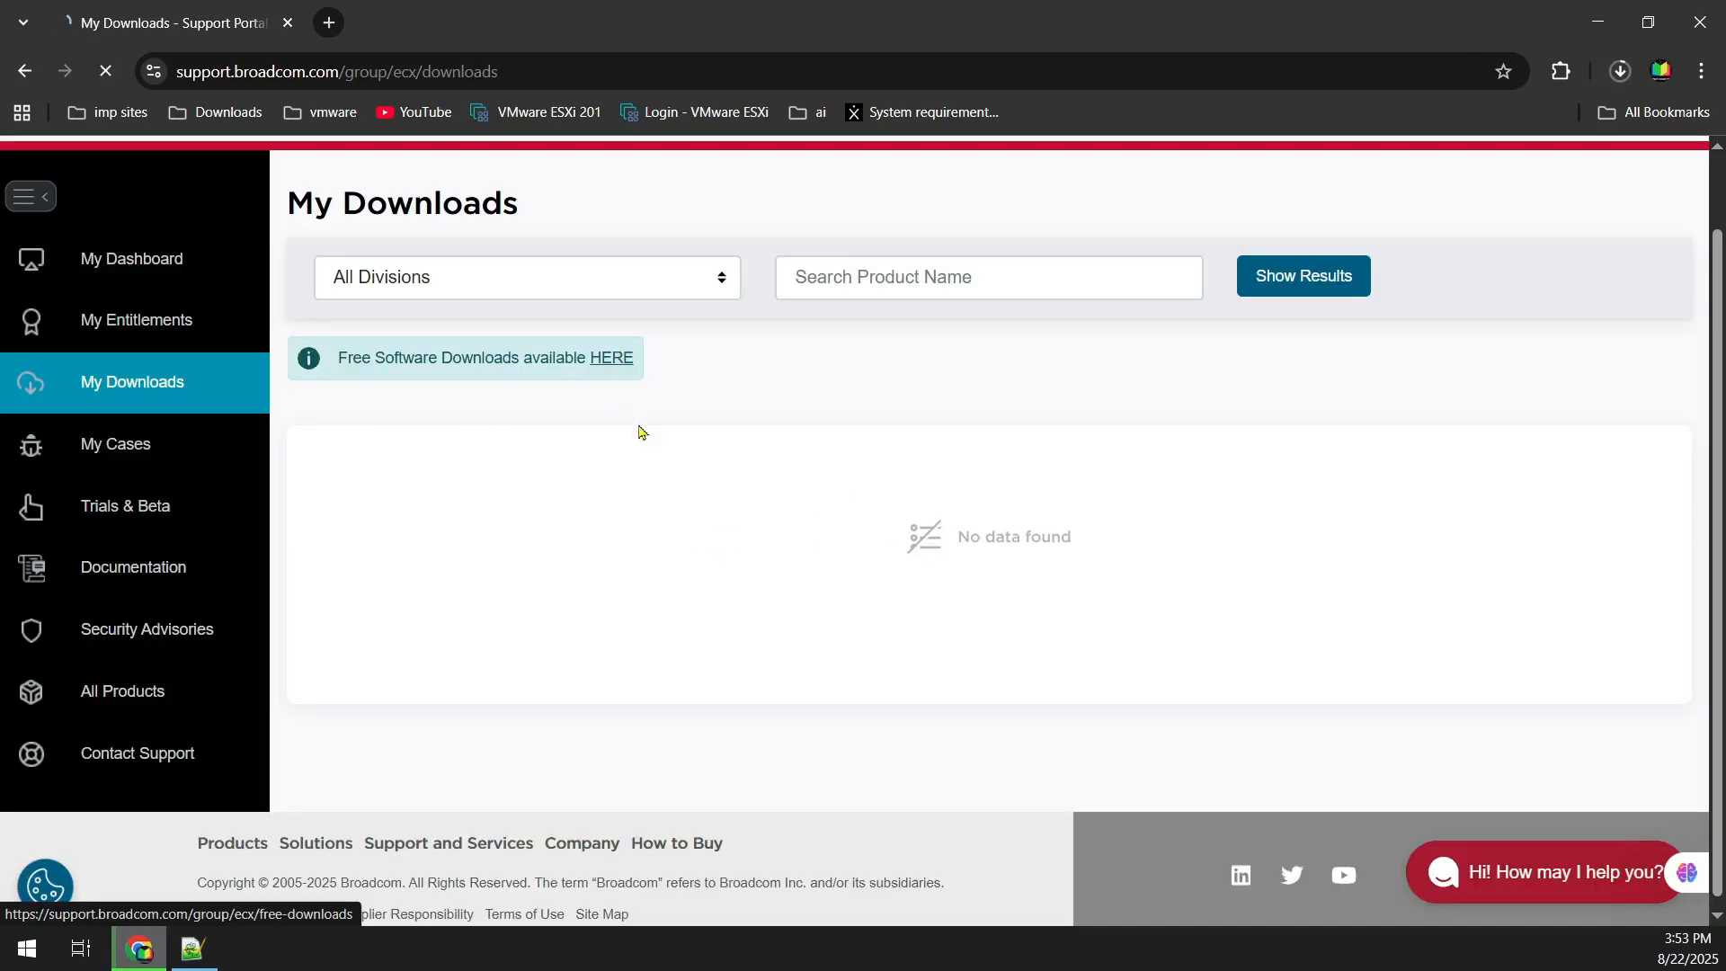
click(608, 355)
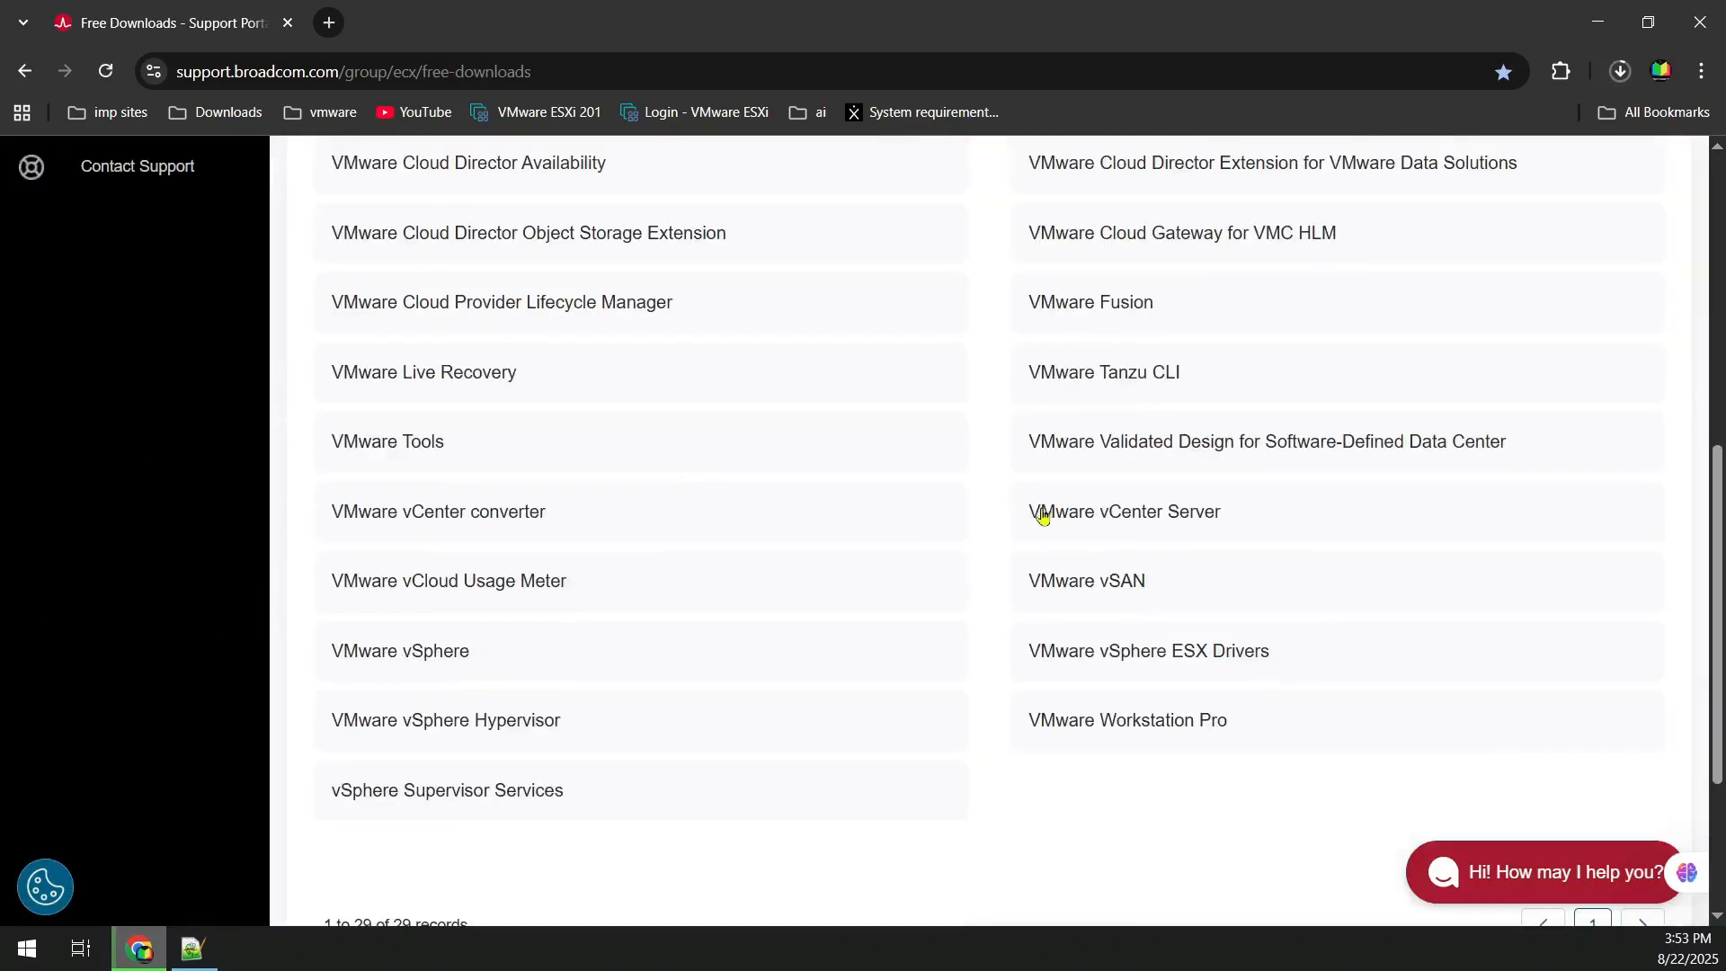
click(1090, 514)
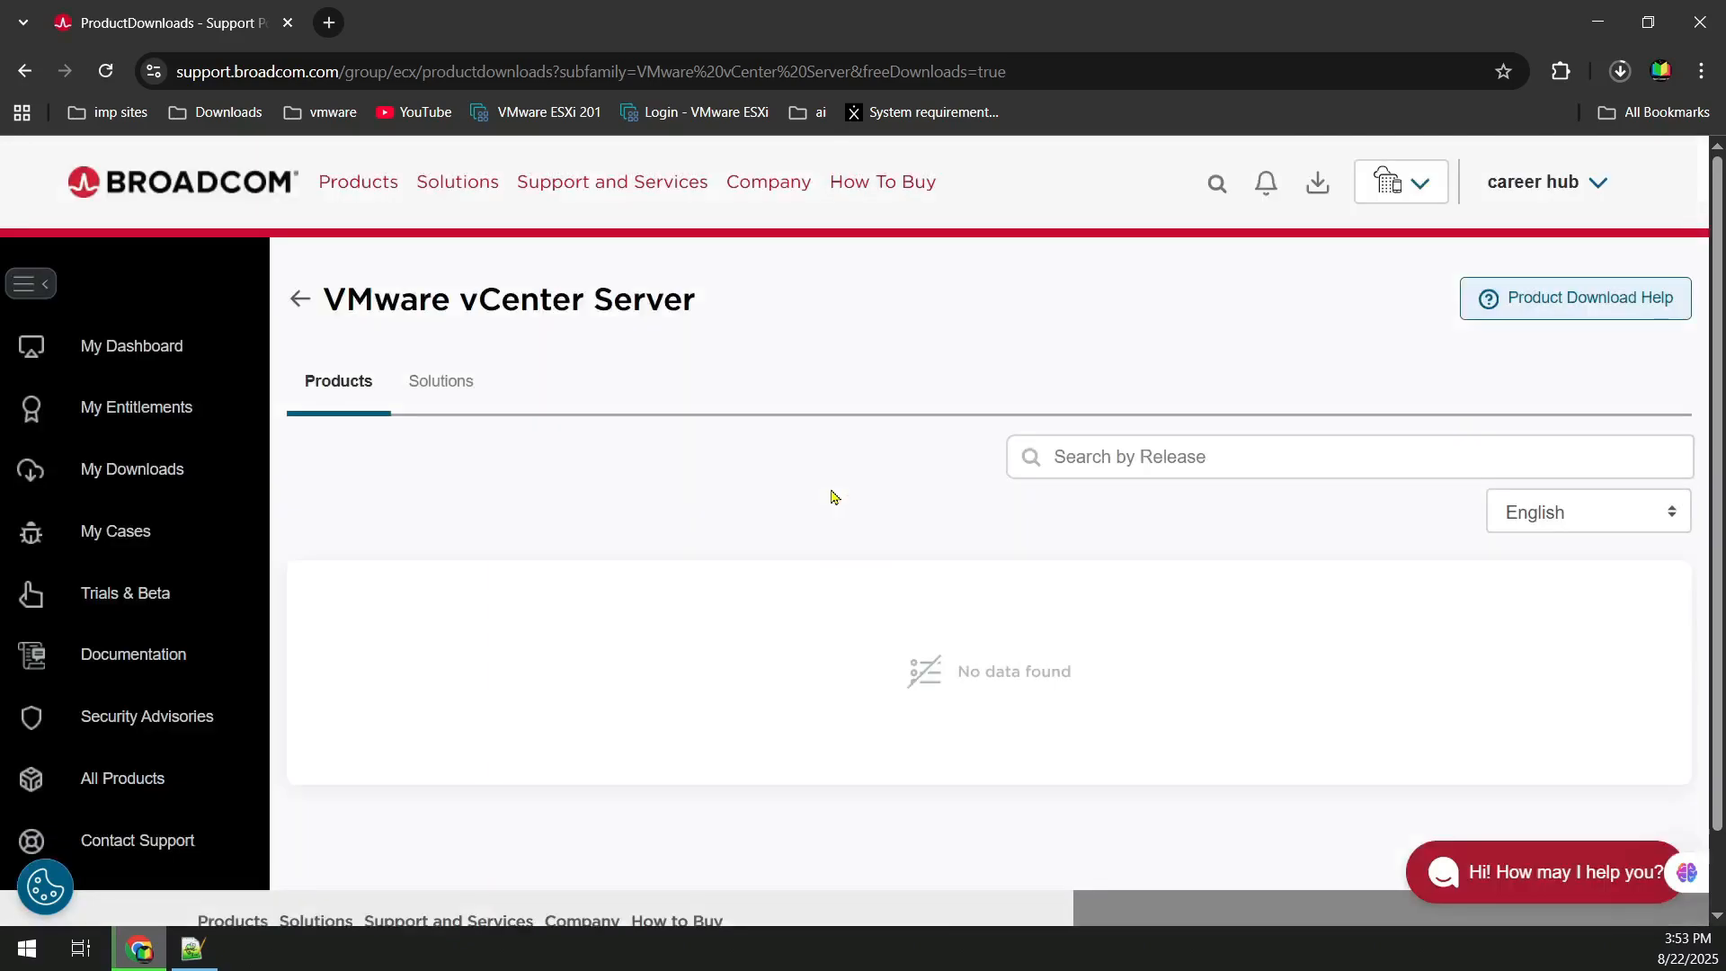
Open the published solution VC-8.0u3d in release 8.0U3 of the VMware vCenter Server 8.x solutions
scroll(617, 455, down, 1)
scroll(582, 440, up, 1)
click(445, 396)
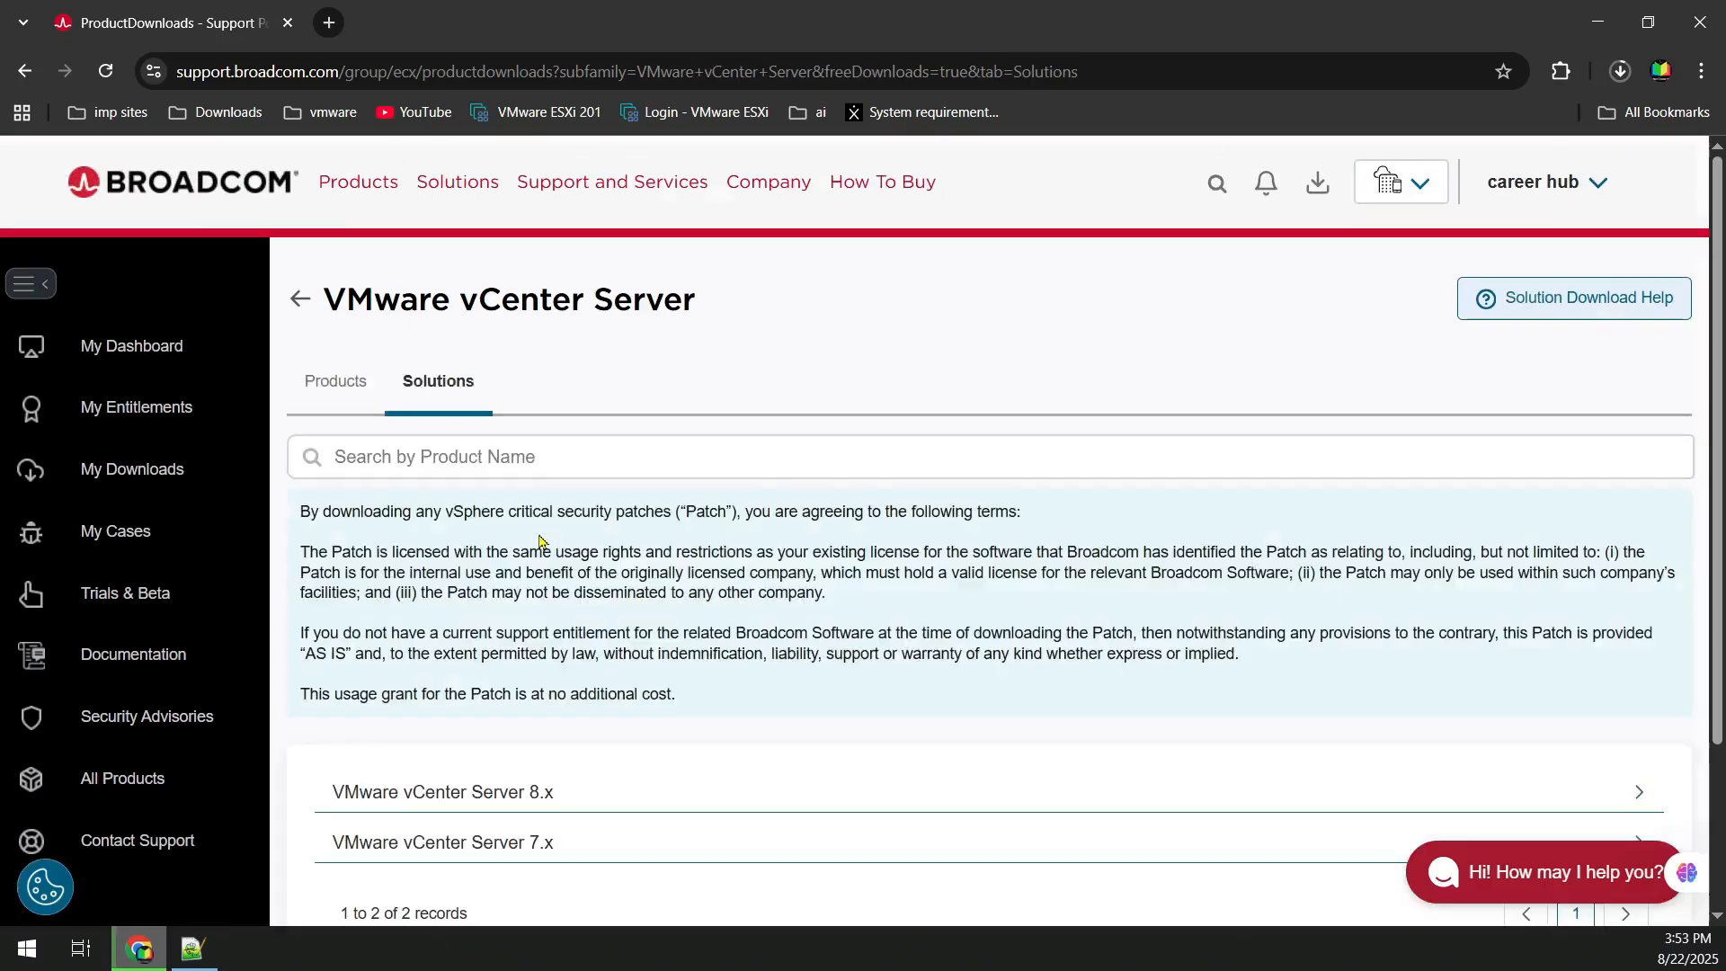
scroll(539, 539, down, 3)
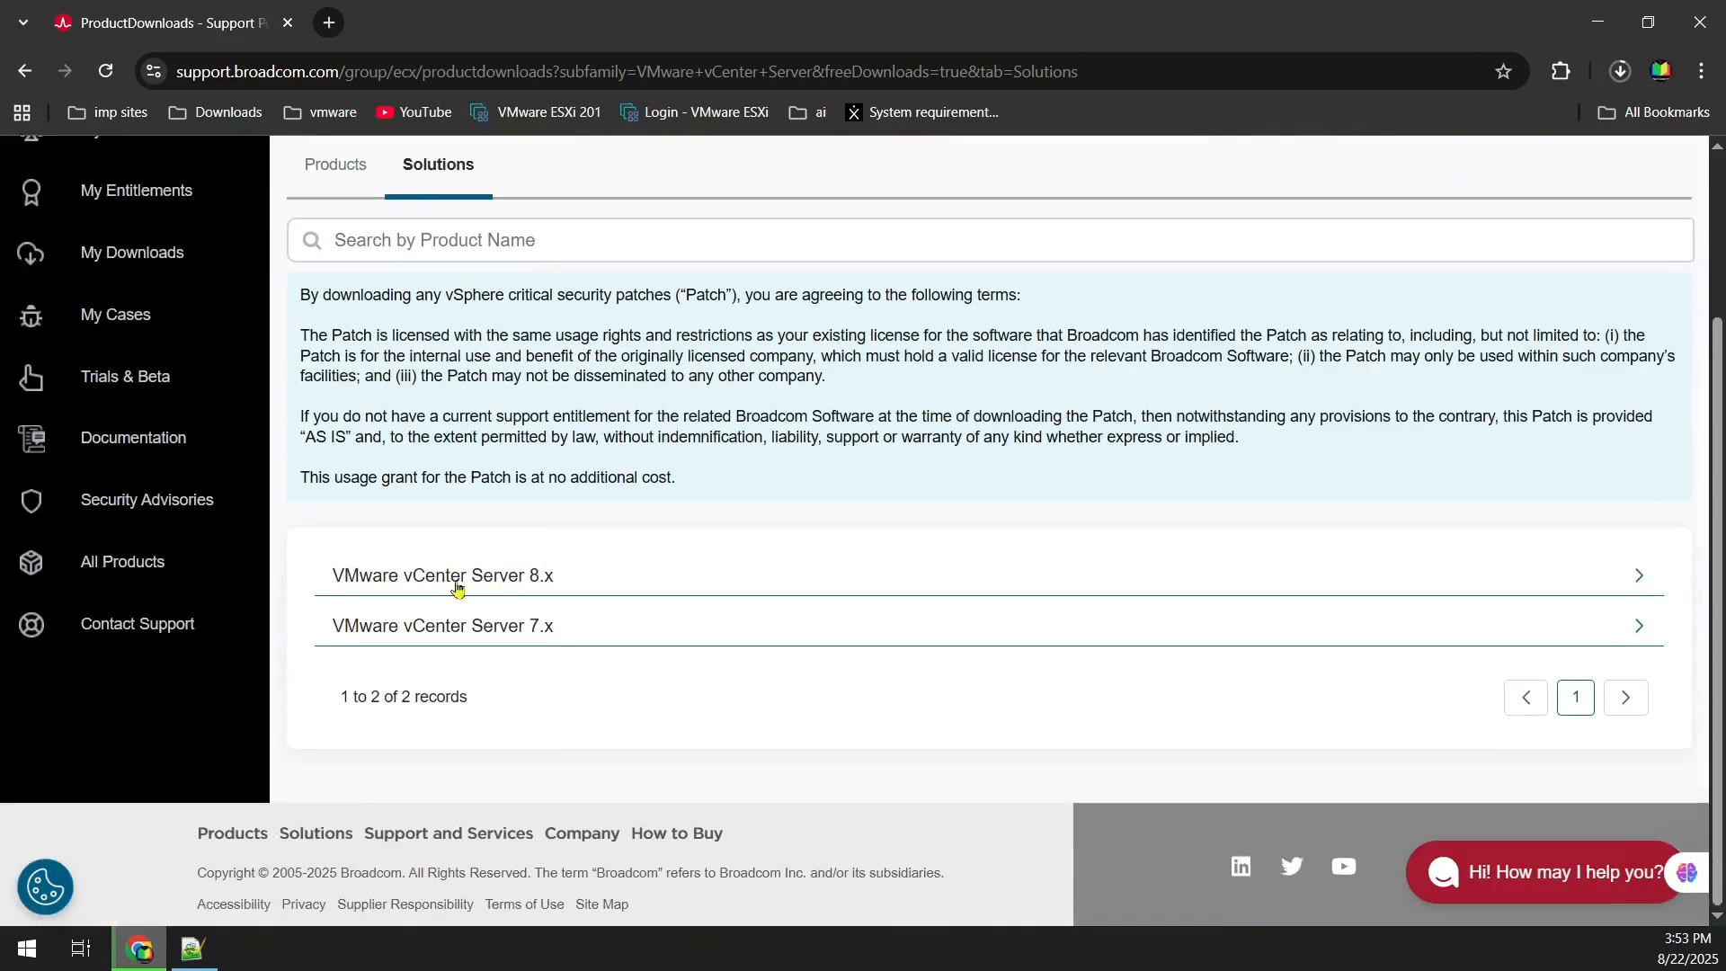
click(468, 586)
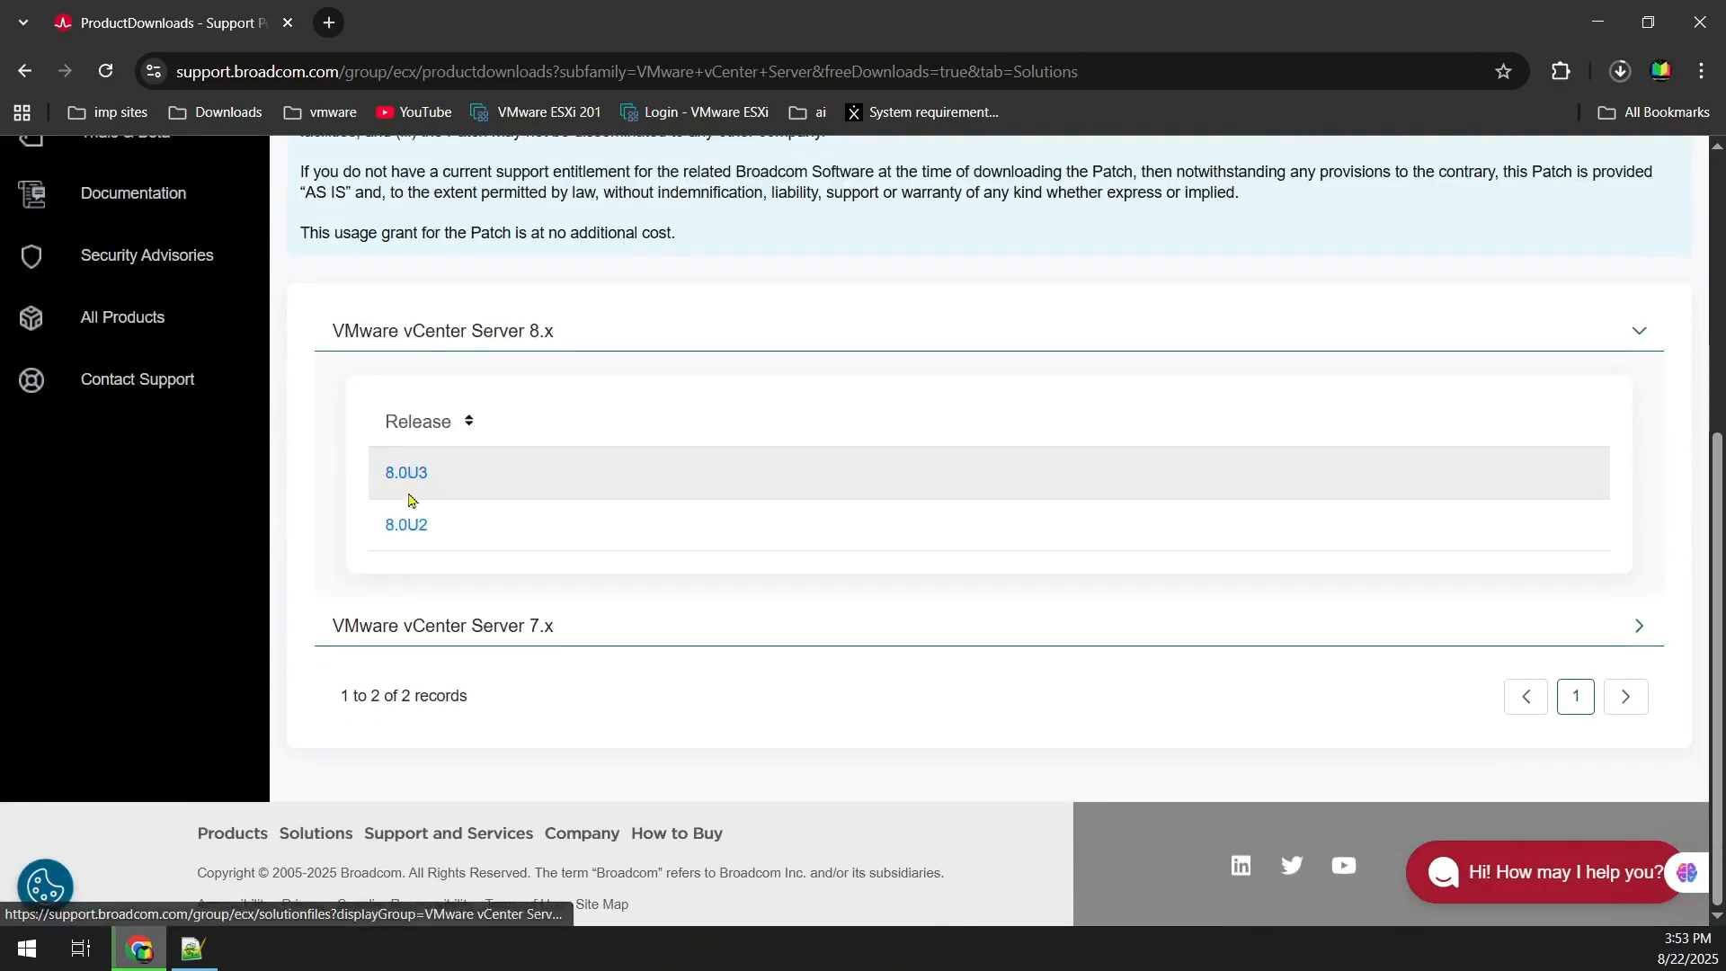
click(413, 480)
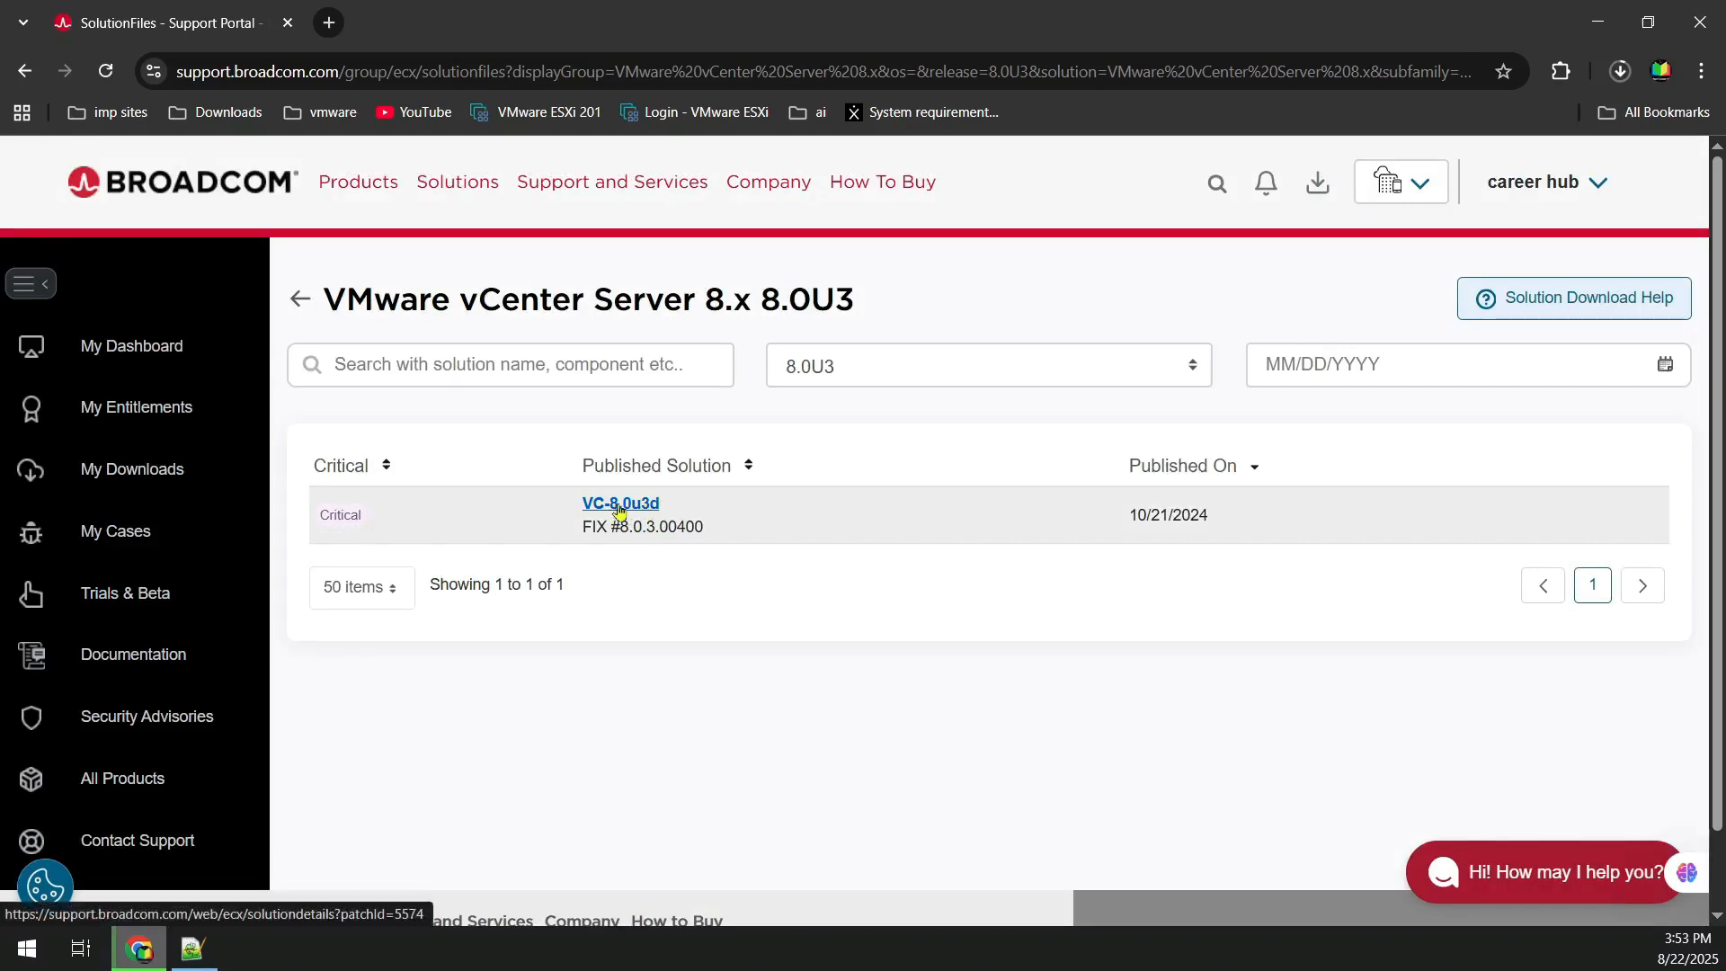
click(598, 505)
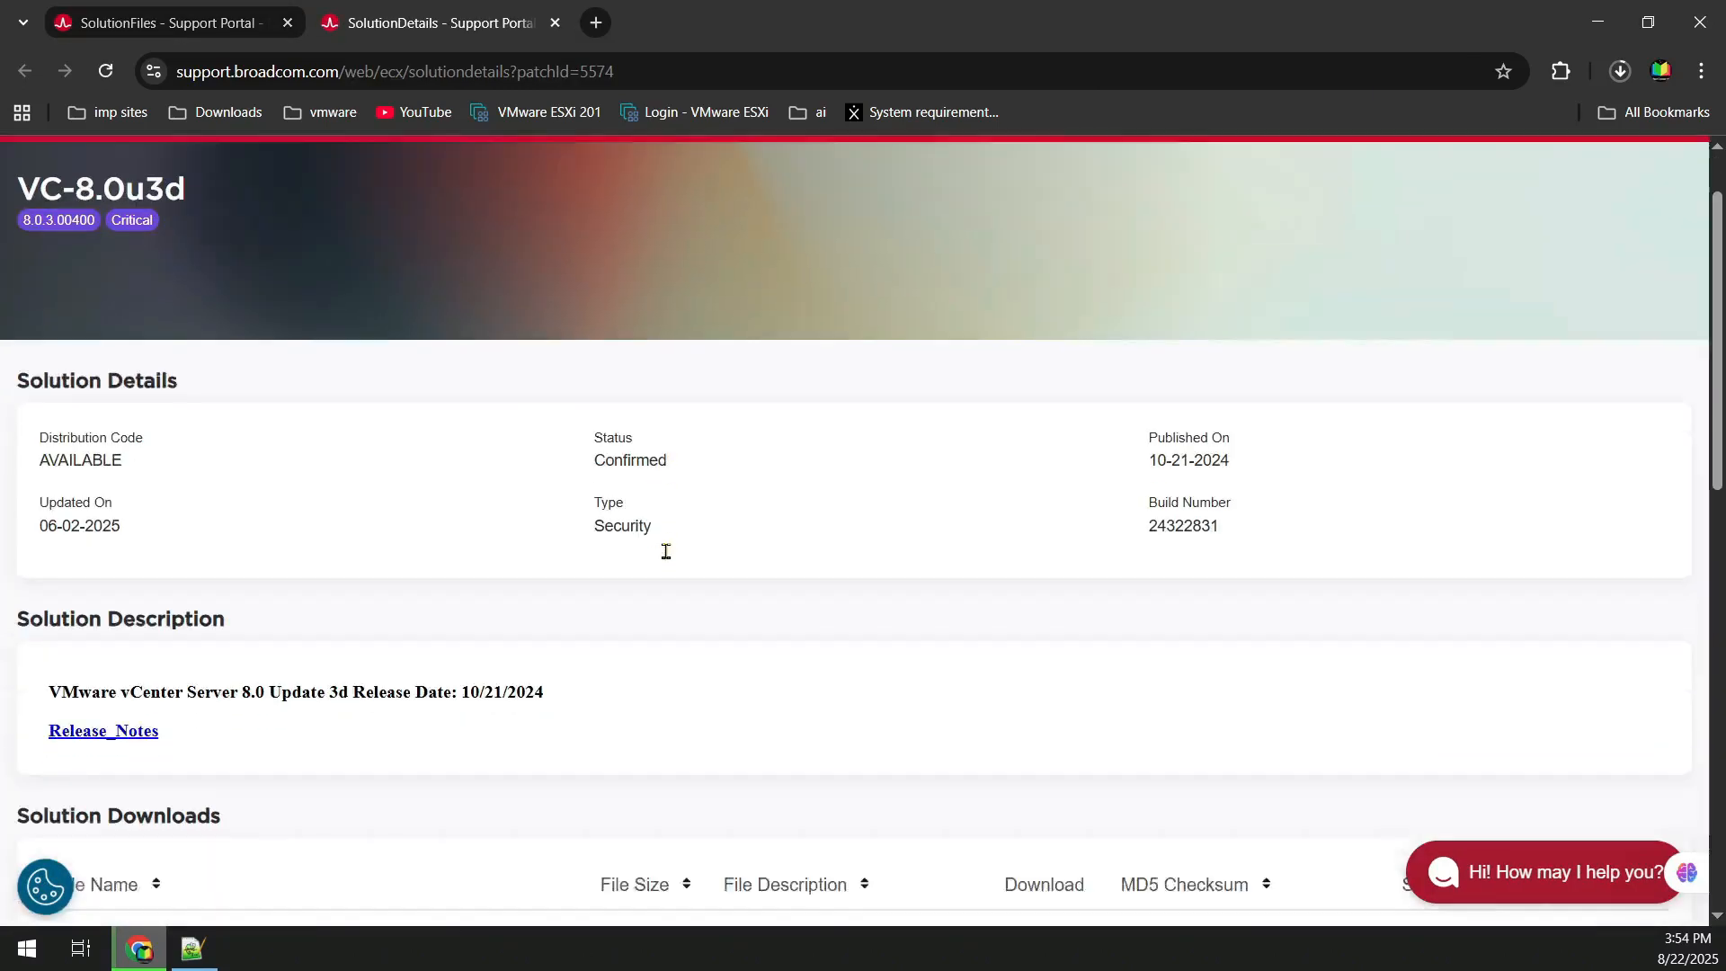
Read the file descriptions of the VCSA-all ISO, the patch-FP ISO and the updaterepo ZIP among the solution downloads
scroll(667, 567, down, 6)
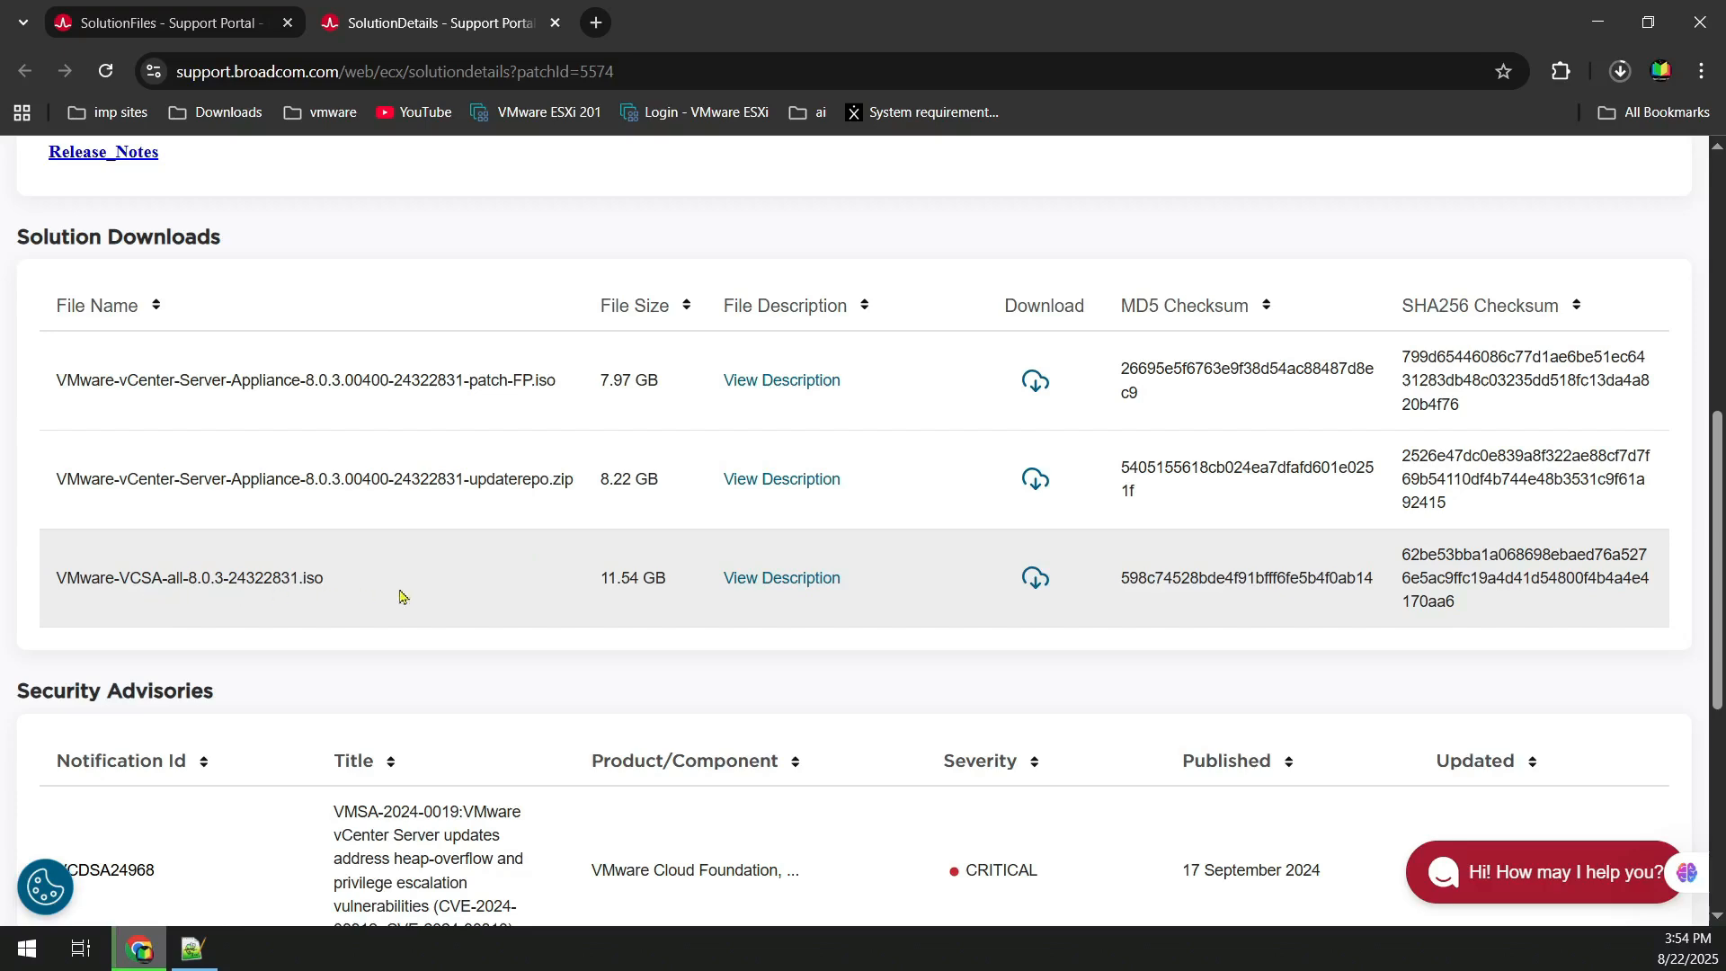
click(767, 582)
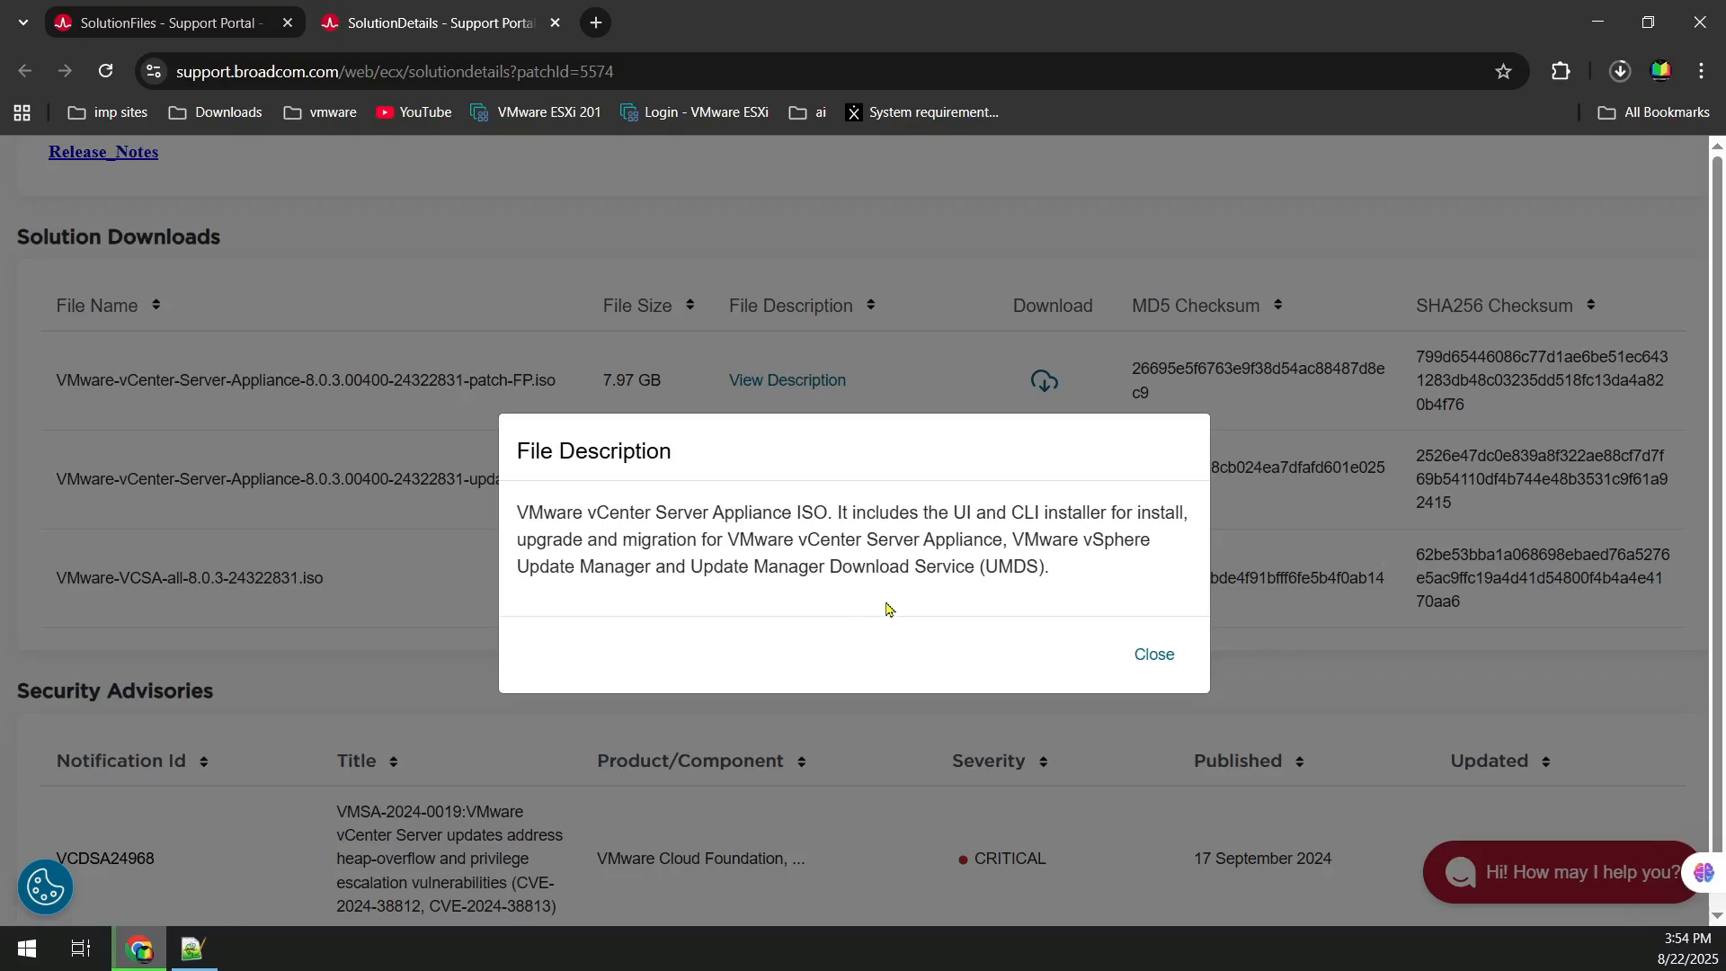
click(1154, 654)
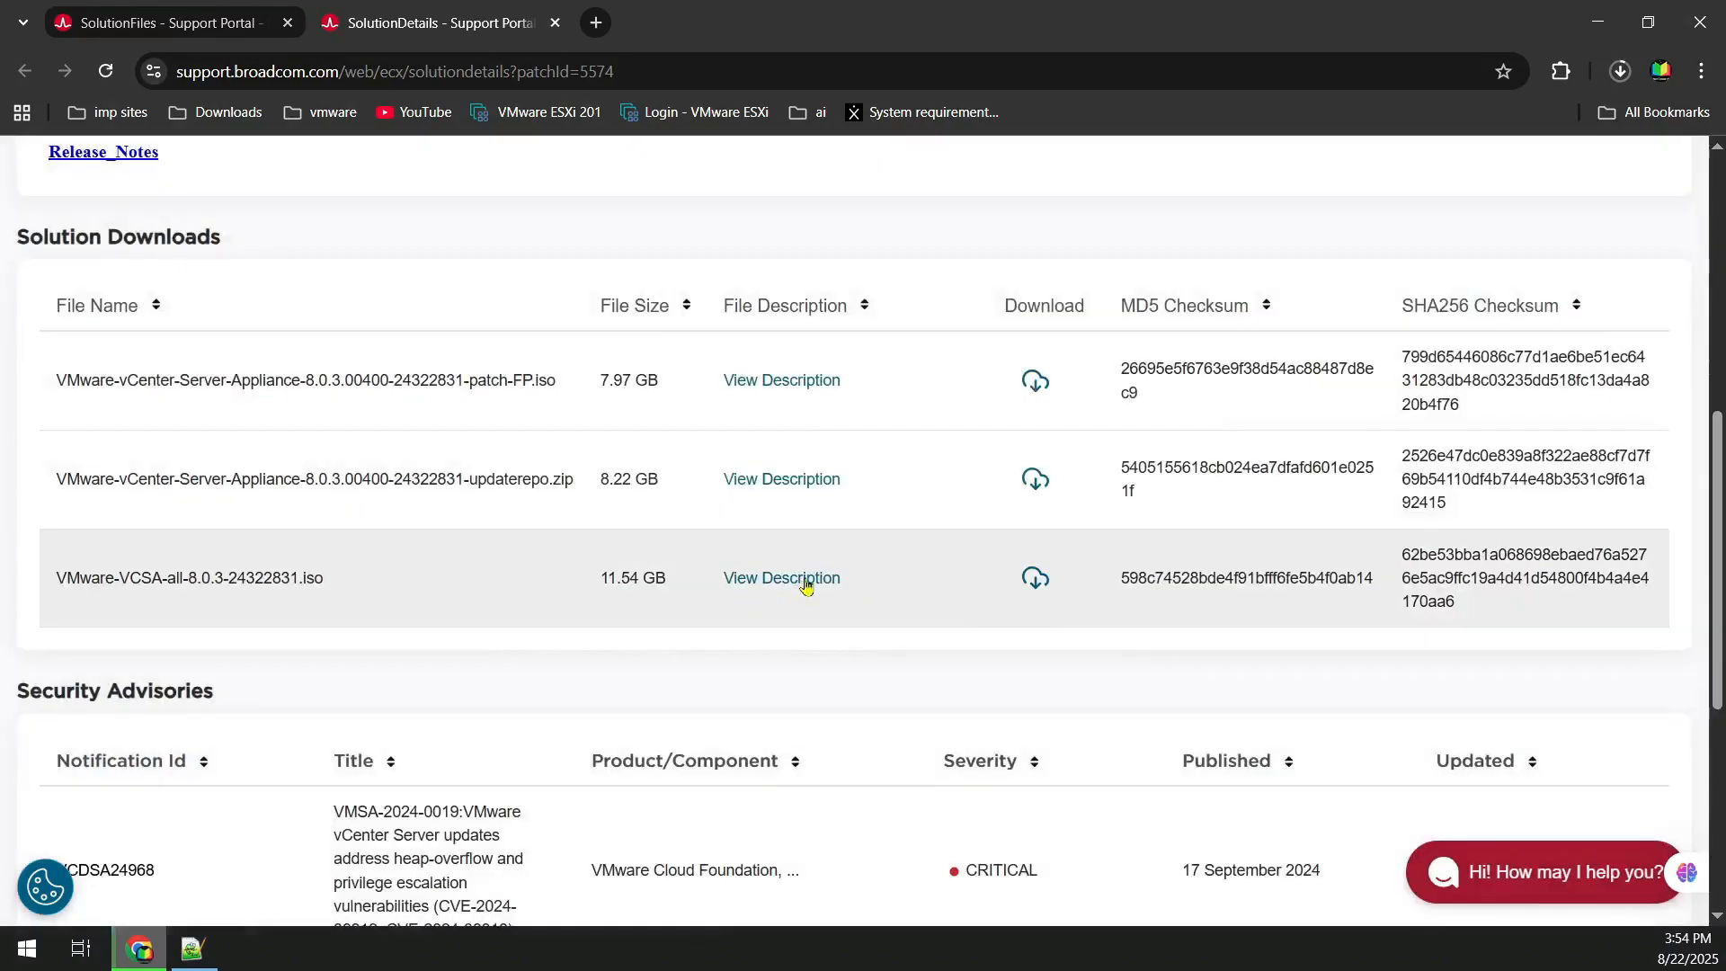
click(780, 380)
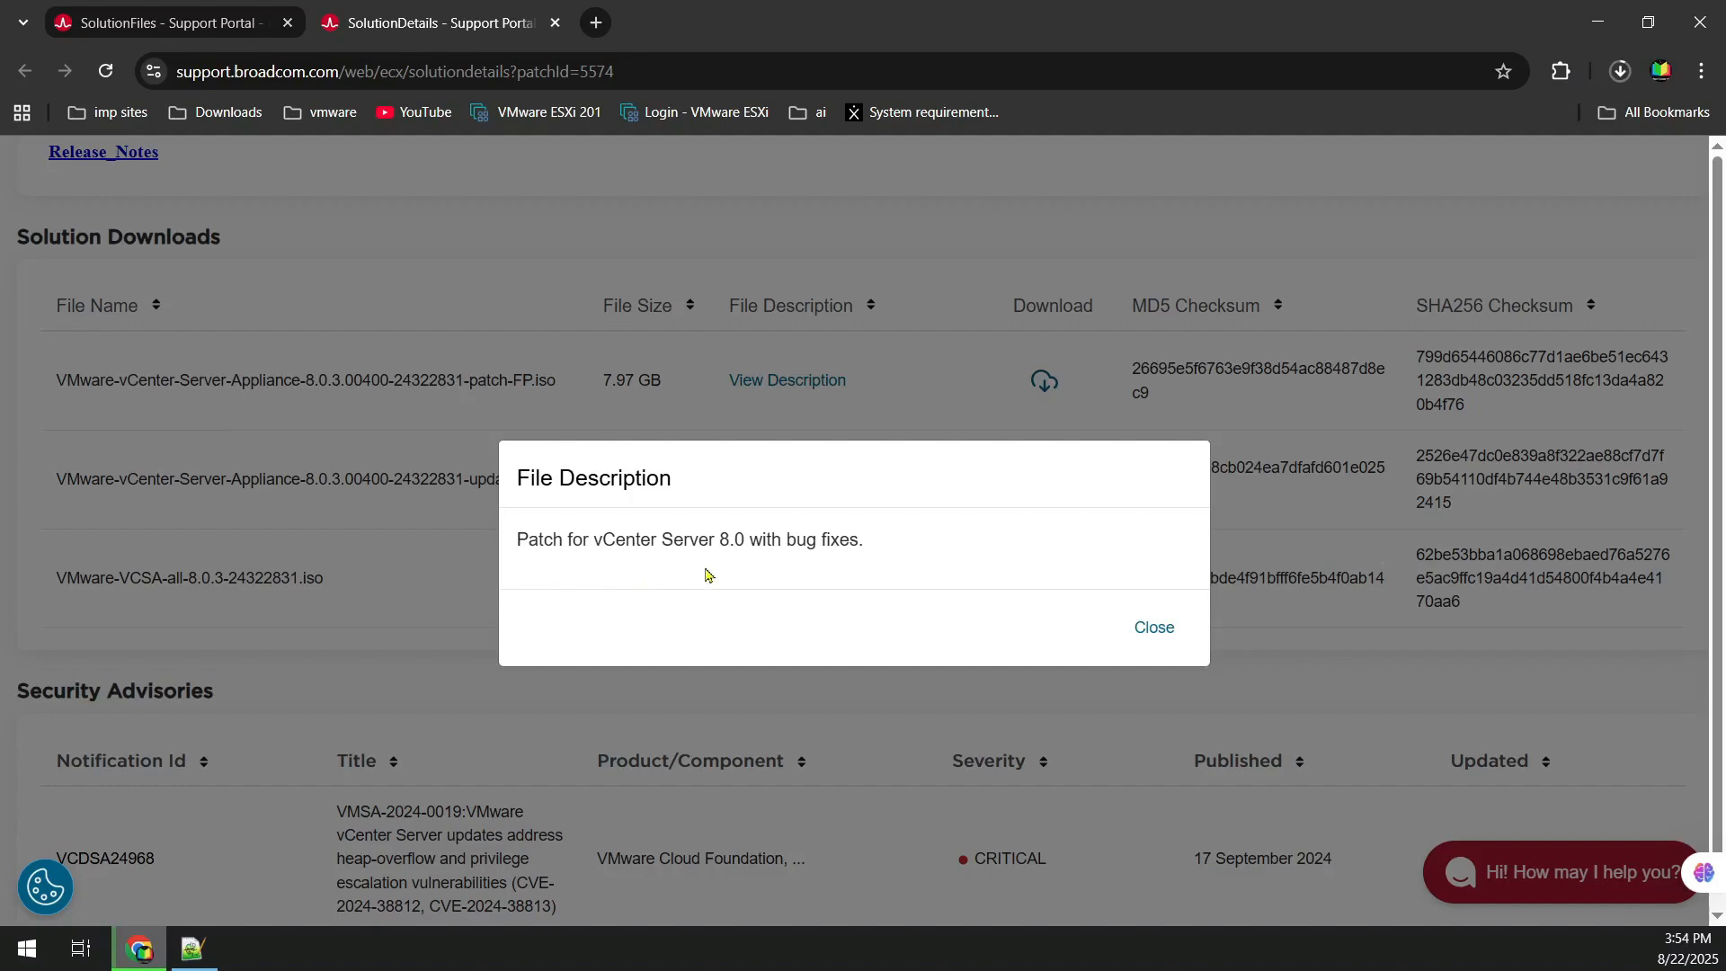
click(1158, 629)
click(779, 479)
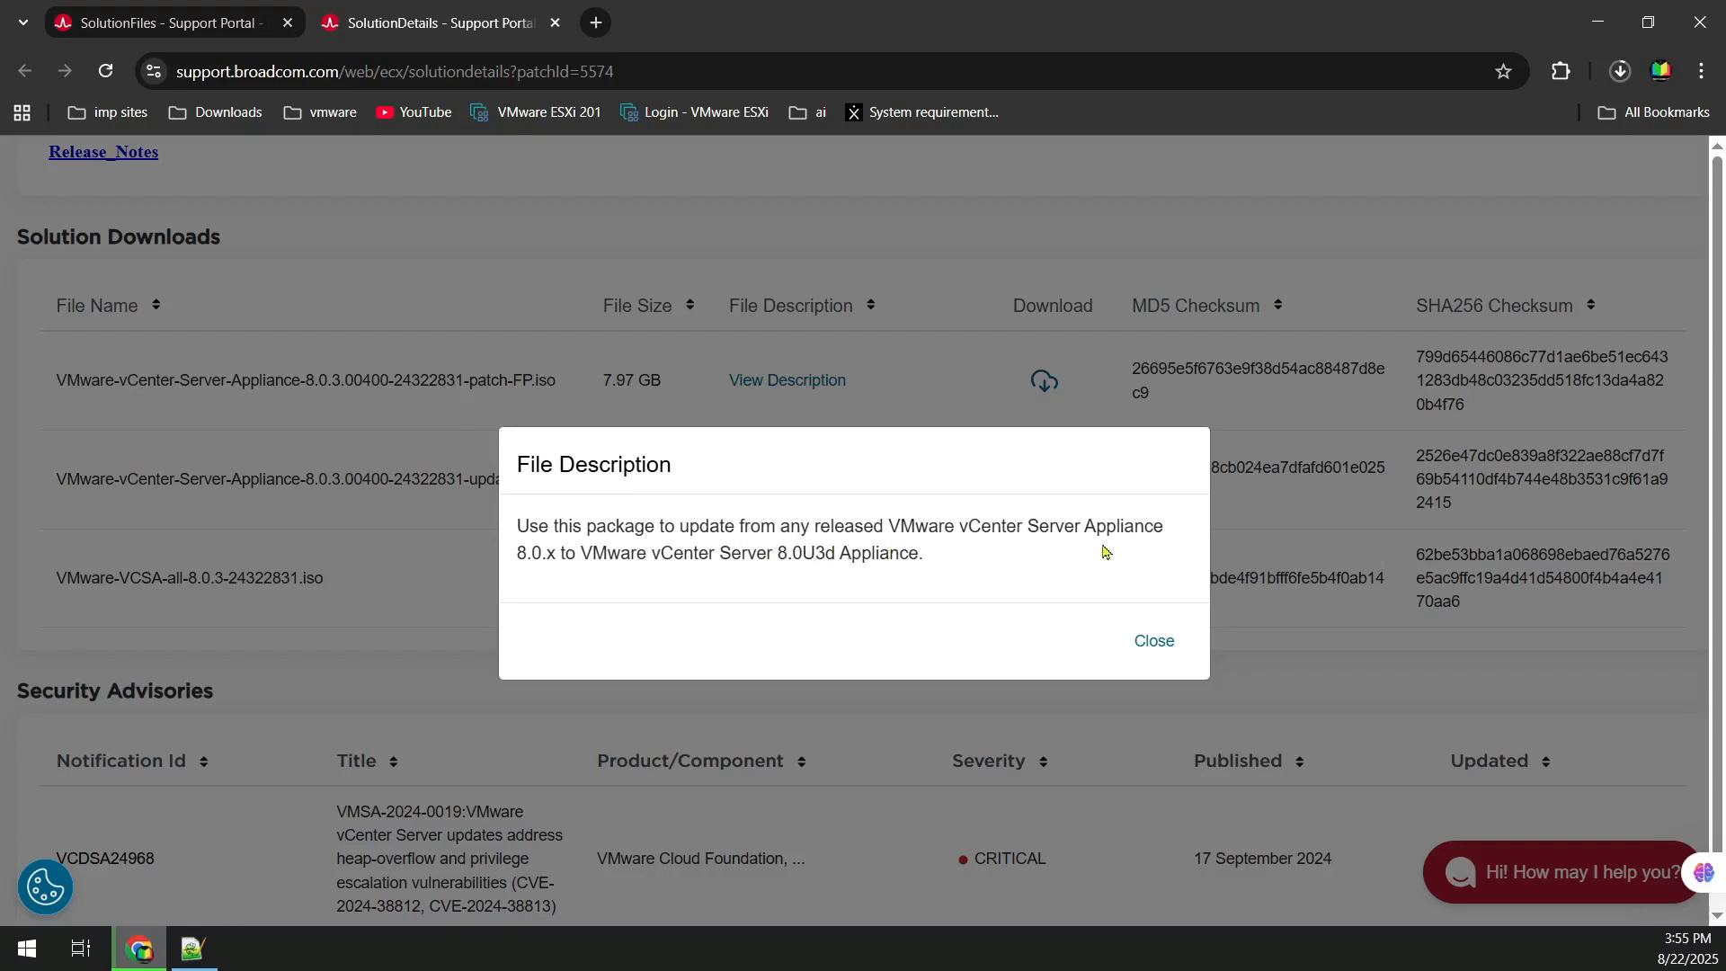
click(1144, 642)
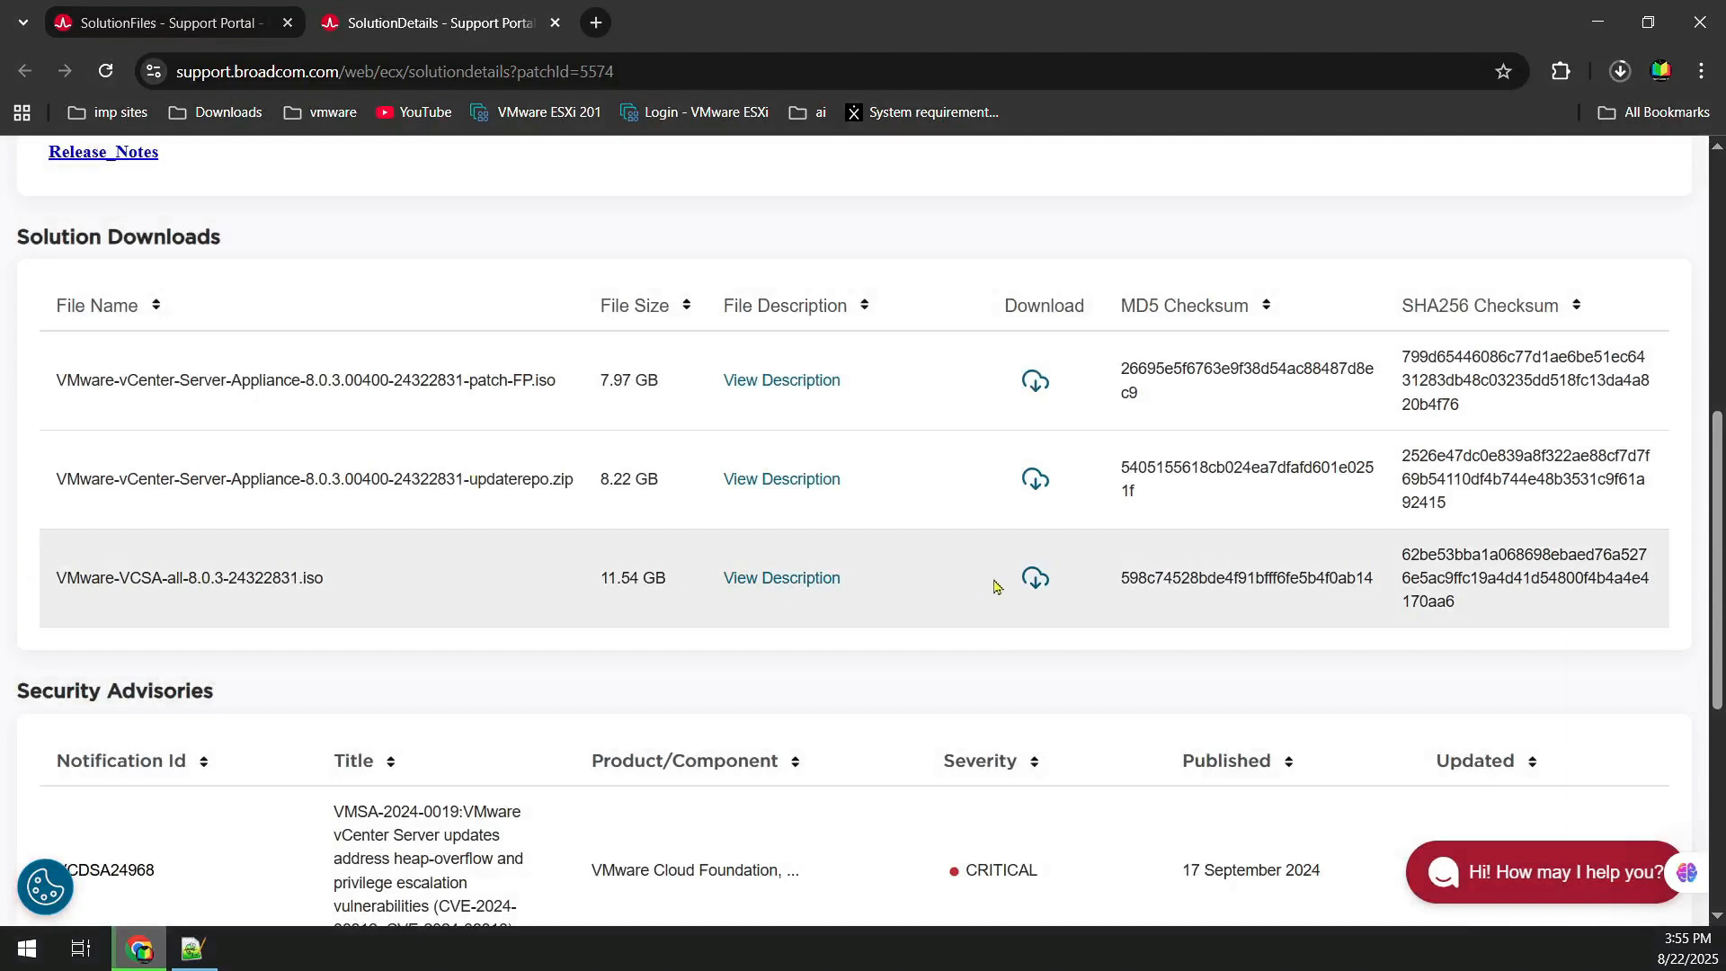
Download VMware-VCSA-all-8.0.3-24322831.iso and check it in the browser's recent downloads
click(1035, 578)
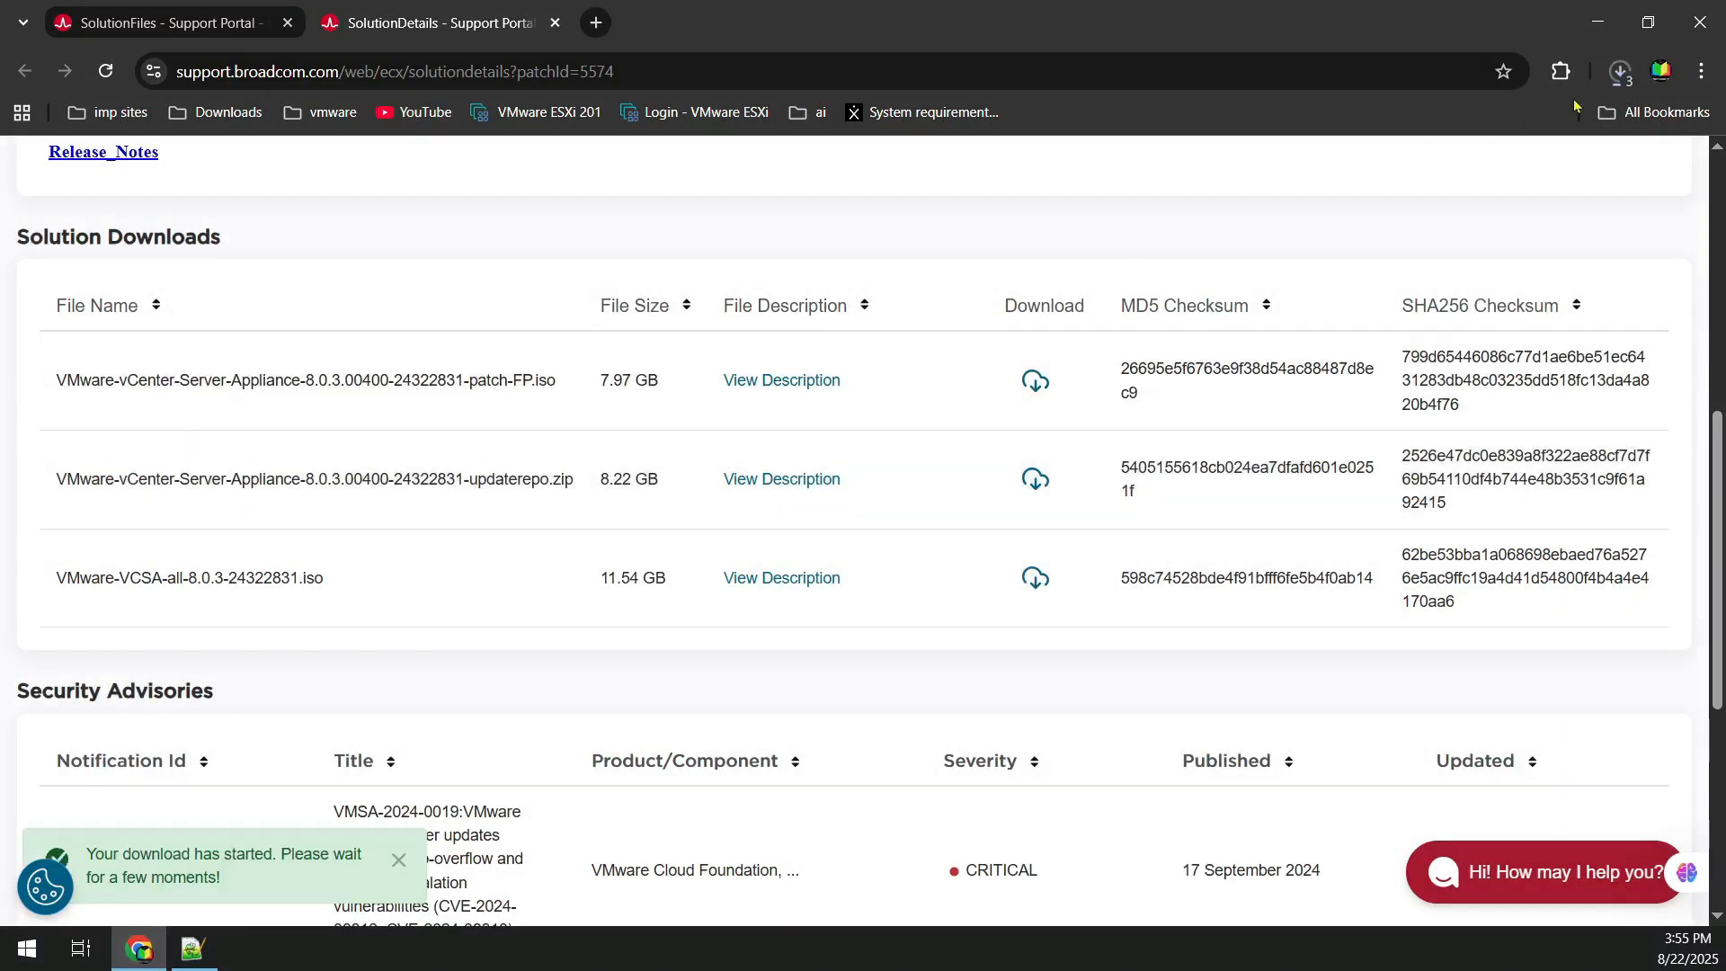
click(1620, 78)
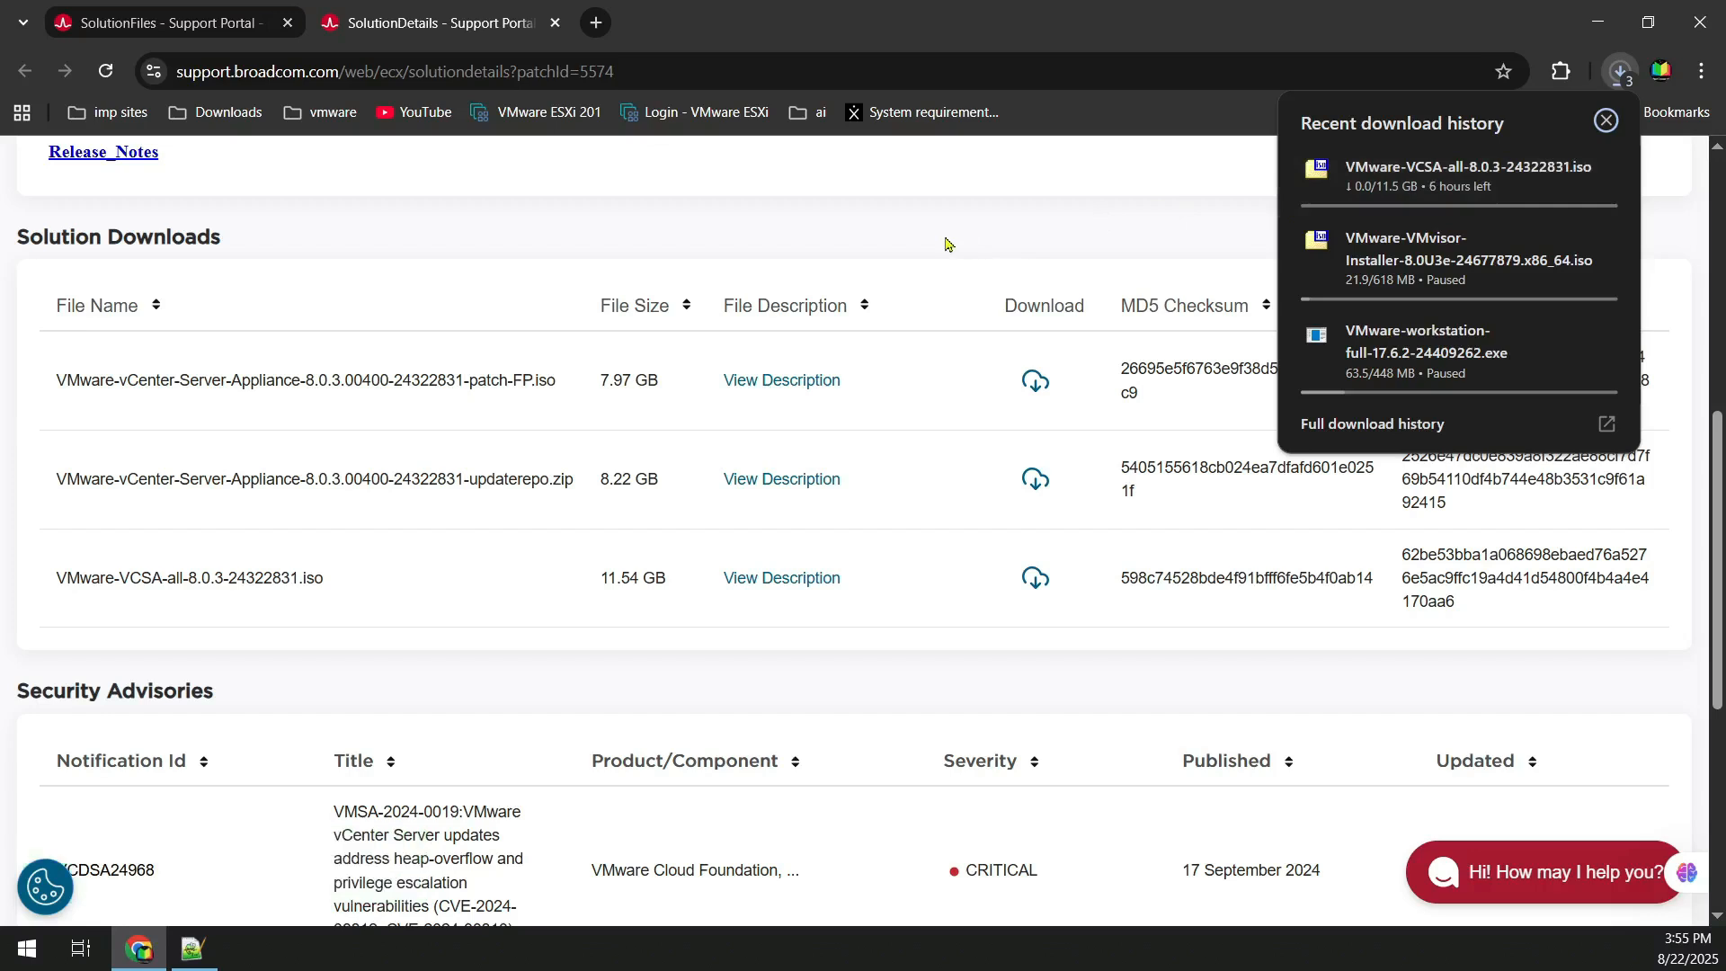
scroll(387, 187, up, 6)
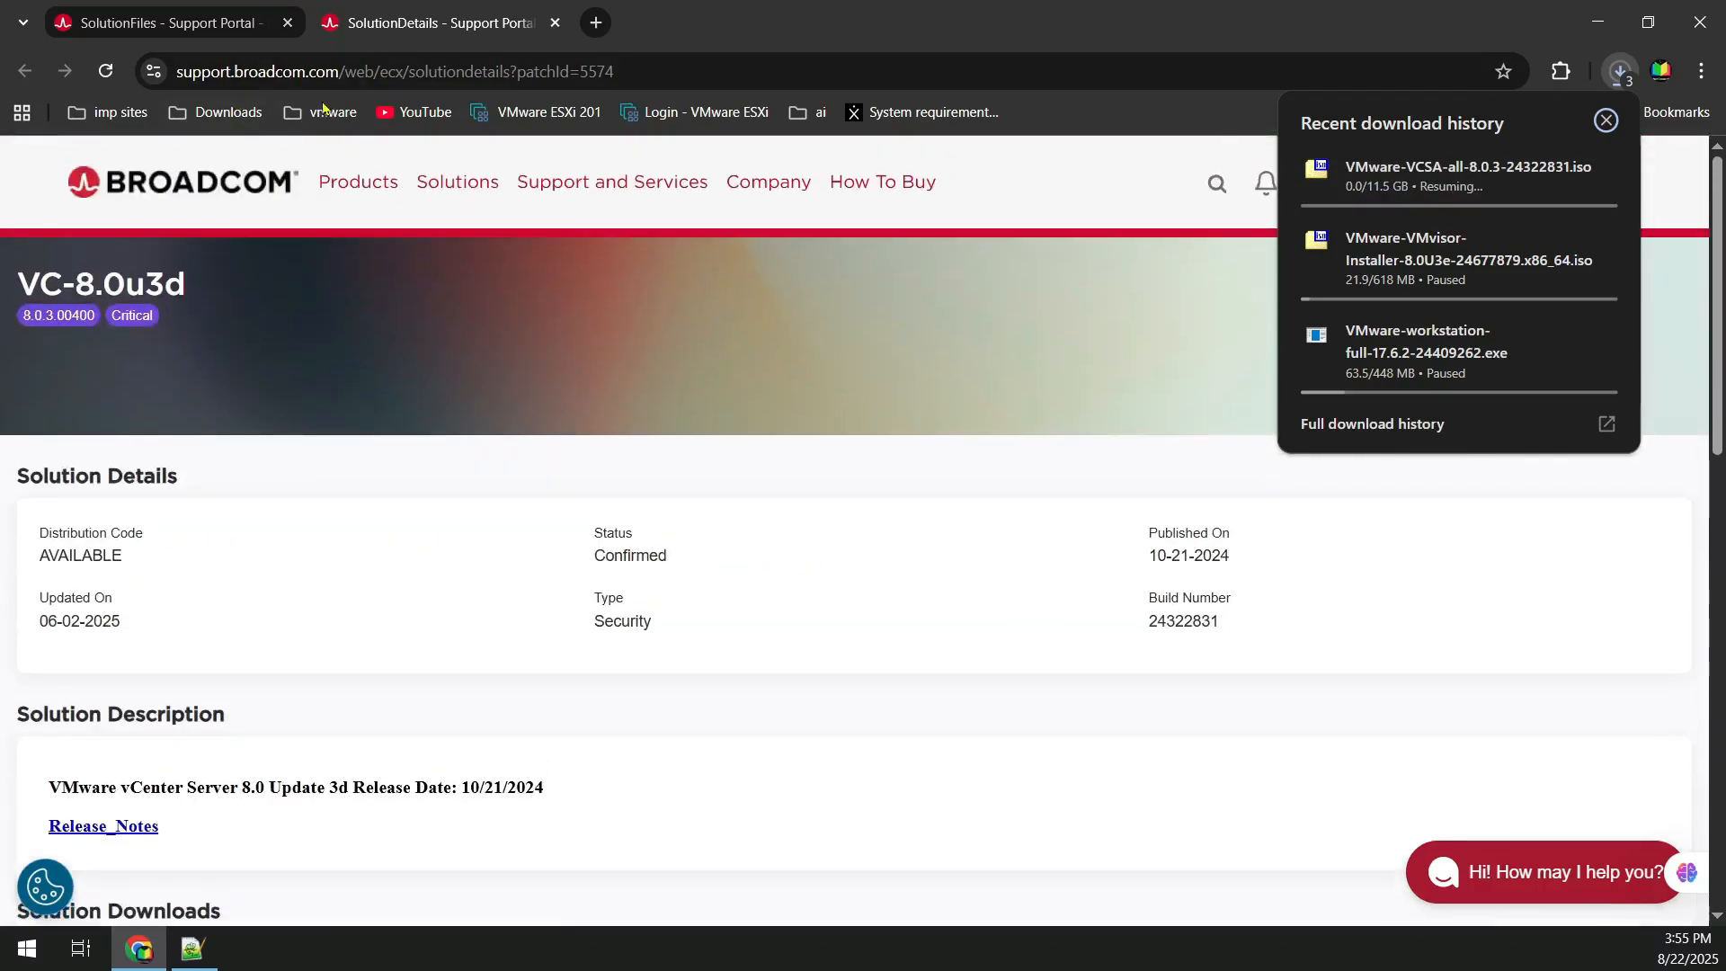